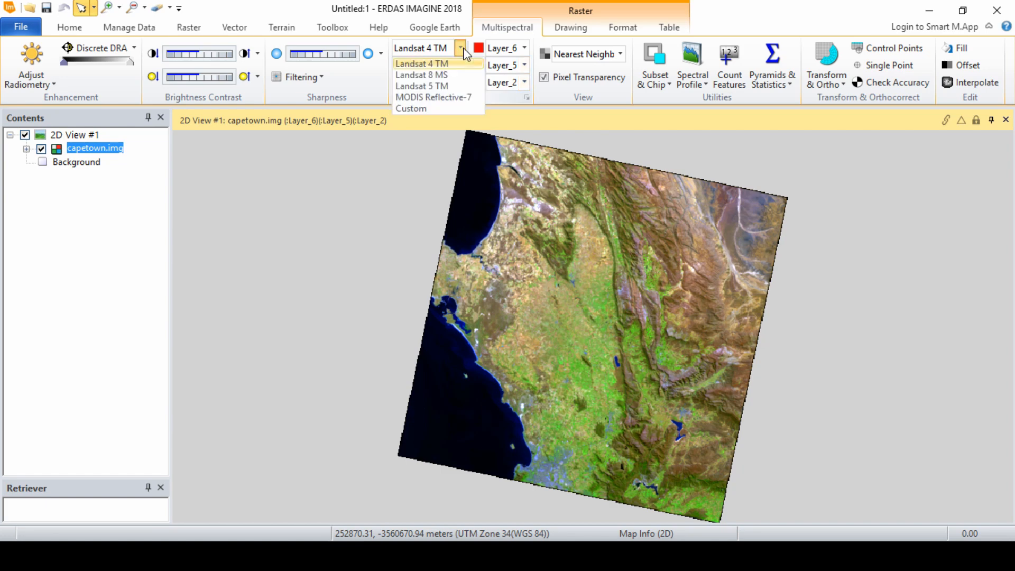
# Step: Set the image's sensor type to Landsat 8 MS and open the Signature Editor for supervised classification
pyautogui.click(426, 79)
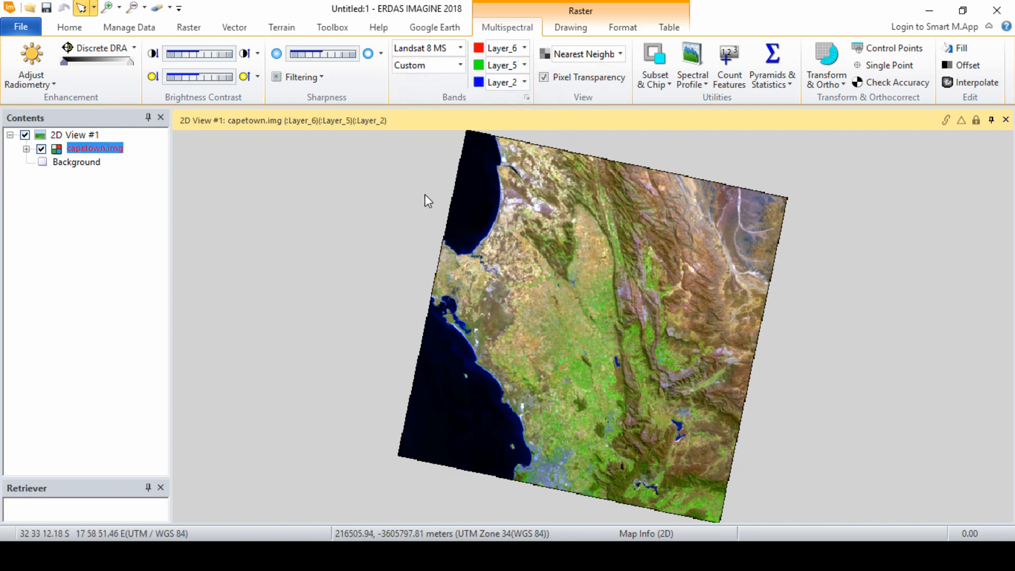
pyautogui.click(188, 28)
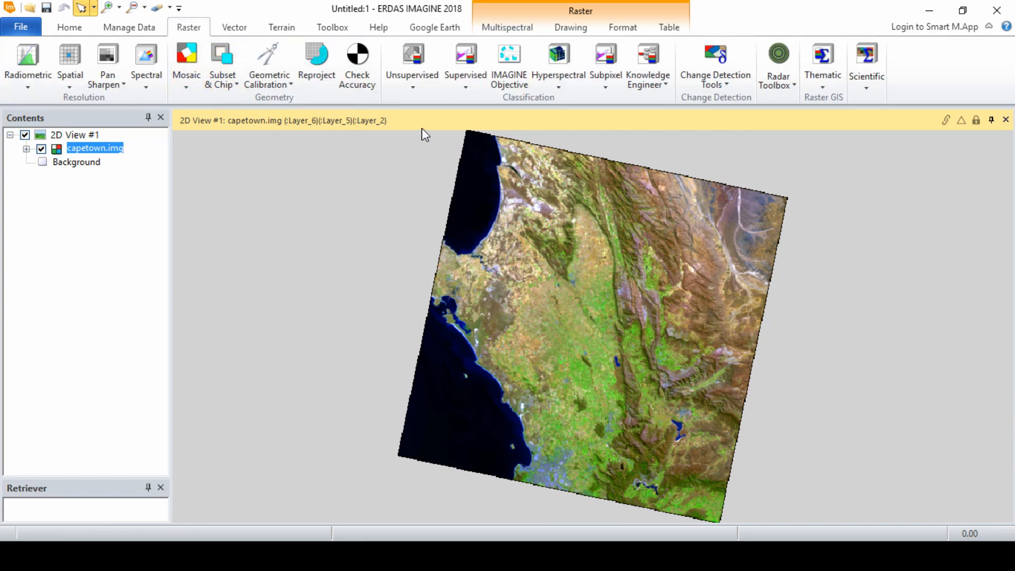
pyautogui.click(466, 88)
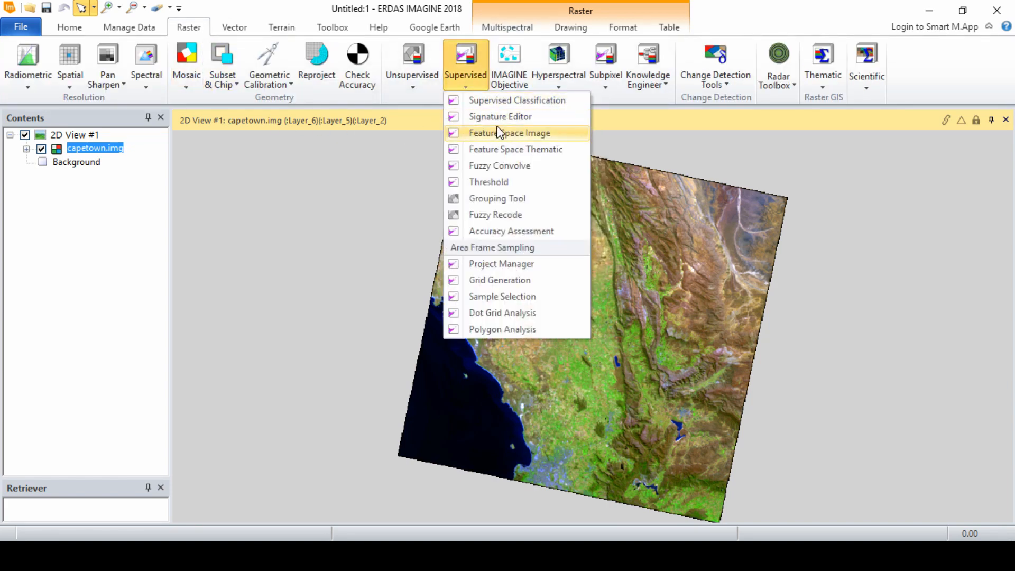
pyautogui.click(526, 118)
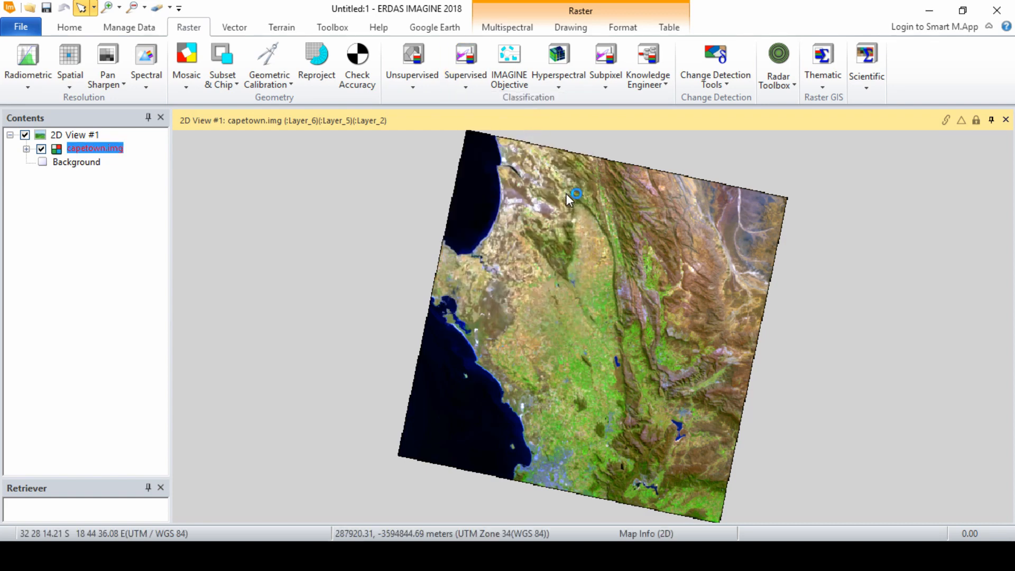
pyautogui.moveTo(231, 316); pyautogui.dragTo(229, 280)
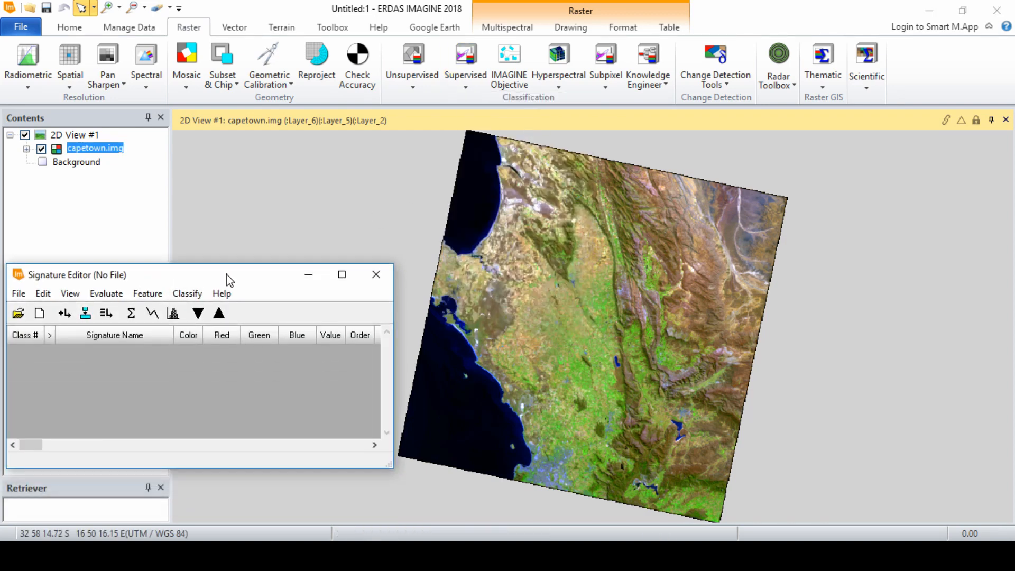
# Step: Add a new AOI layer to the view and outline one bright green farm field with a polygon
pyautogui.rightClick(600, 344)
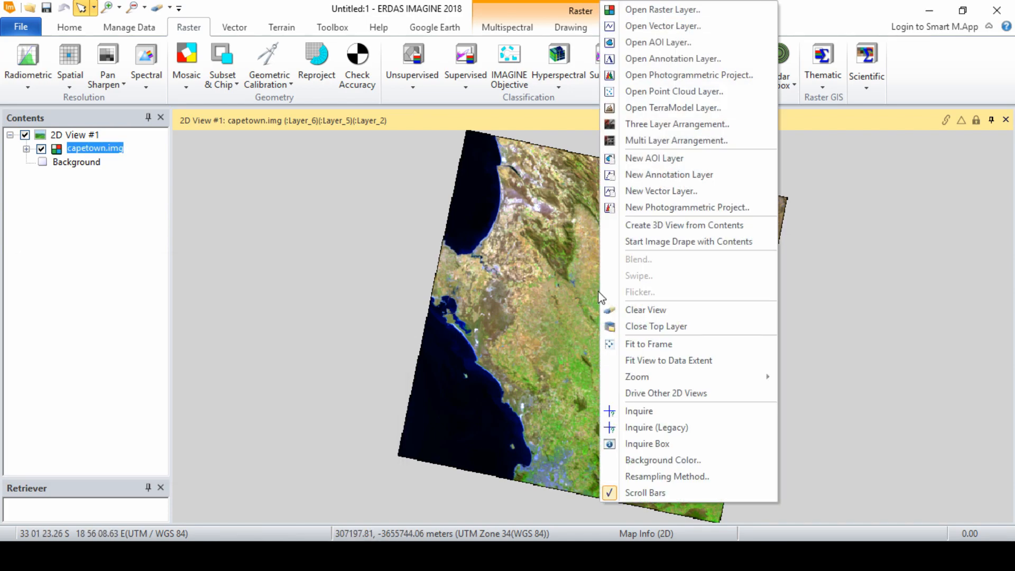
pyautogui.click(655, 158)
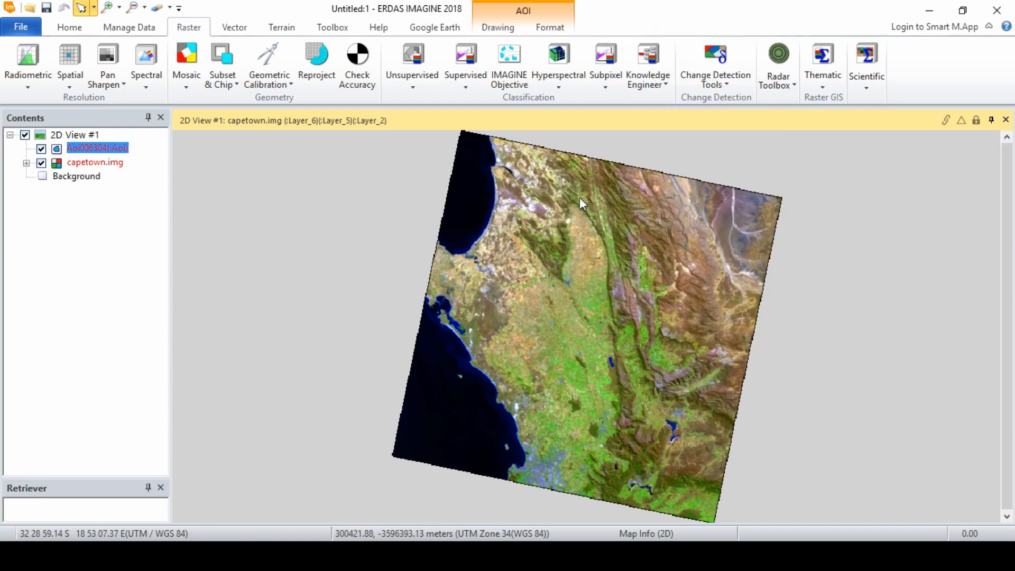
pyautogui.scroll(5, 585, 388)
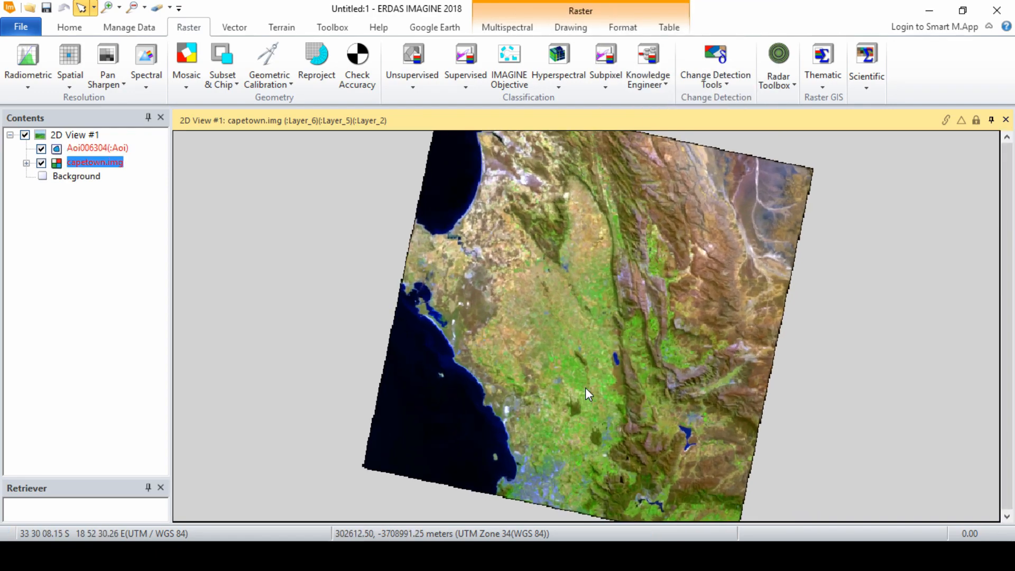
pyautogui.scroll(-5, 505, 245)
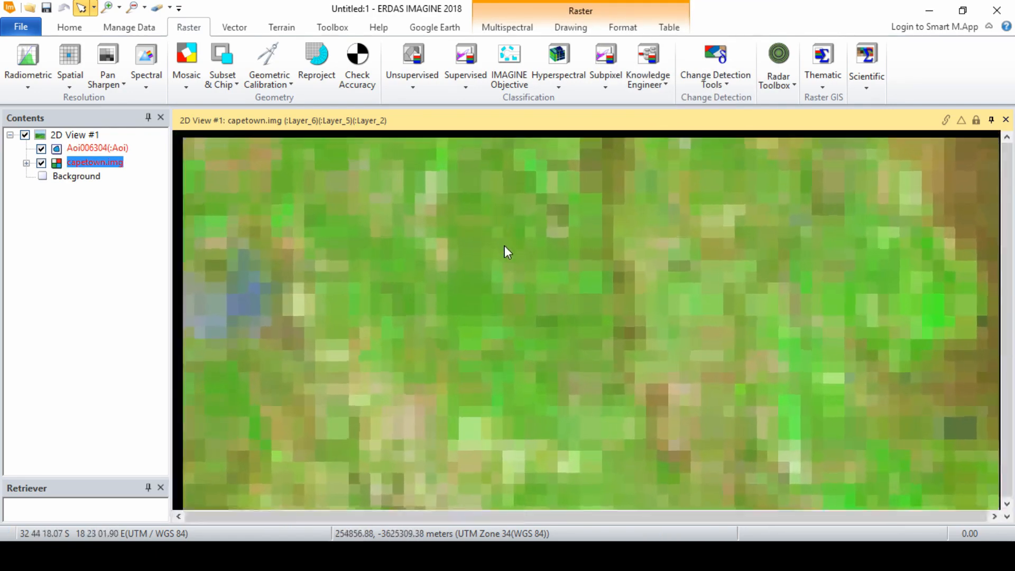
pyautogui.scroll(5, 525, 240)
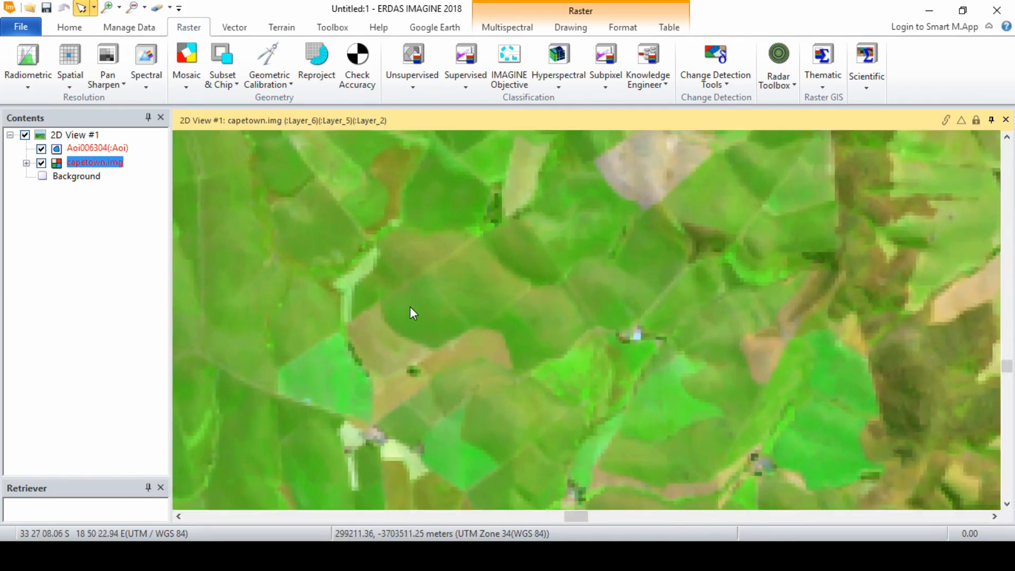
pyautogui.moveTo(410, 306); pyautogui.dragTo(591, 253)
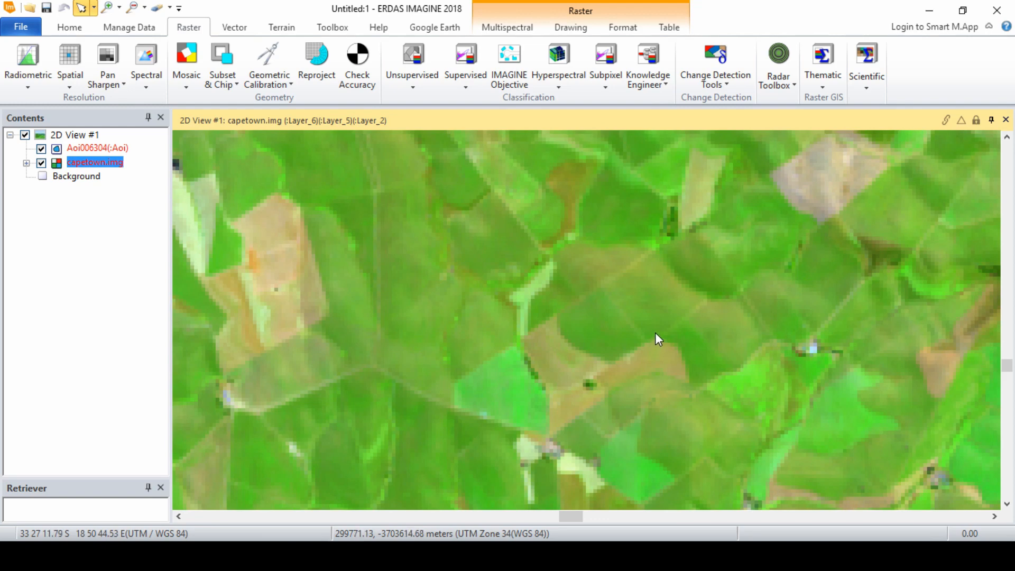
pyautogui.click(570, 27)
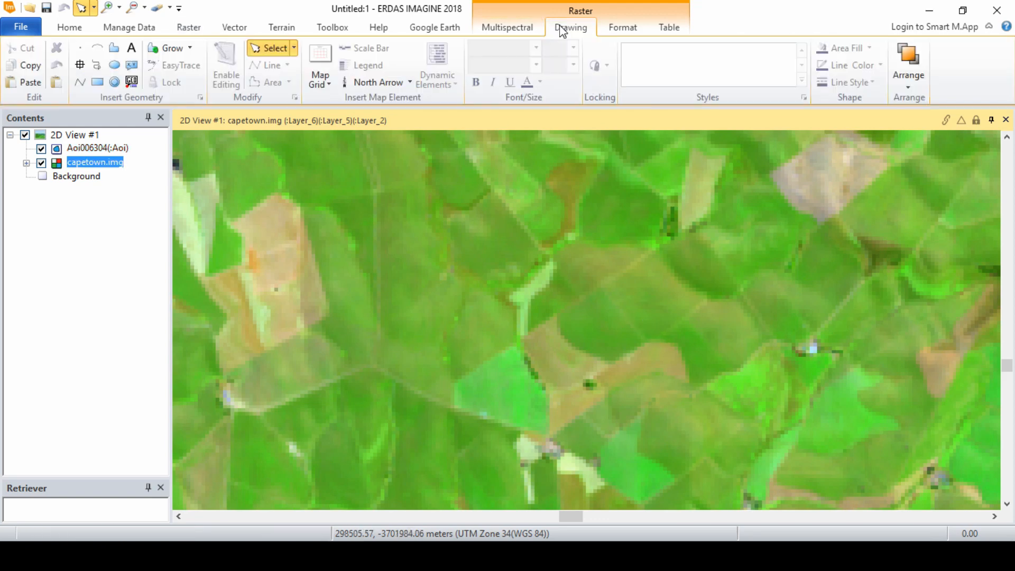
pyautogui.click(82, 148)
pyautogui.click(114, 48)
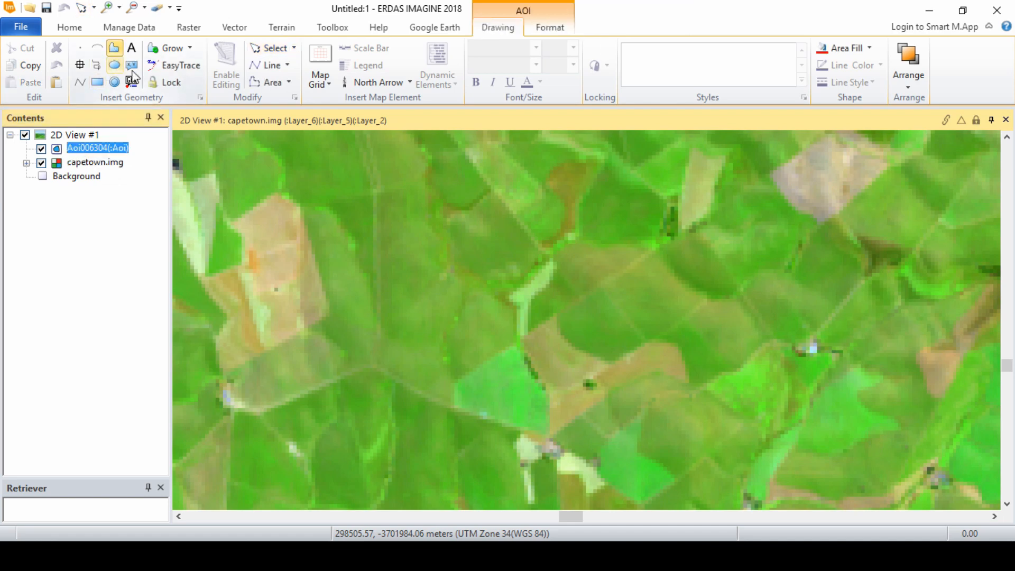
pyautogui.click(453, 378)
pyautogui.click(452, 407)
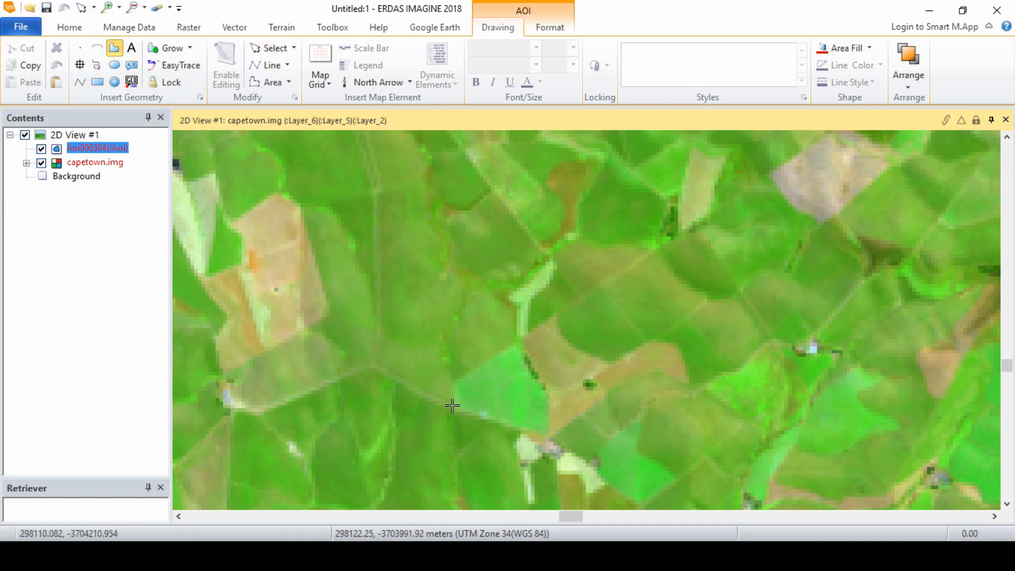
pyautogui.click(544, 432)
pyautogui.click(546, 394)
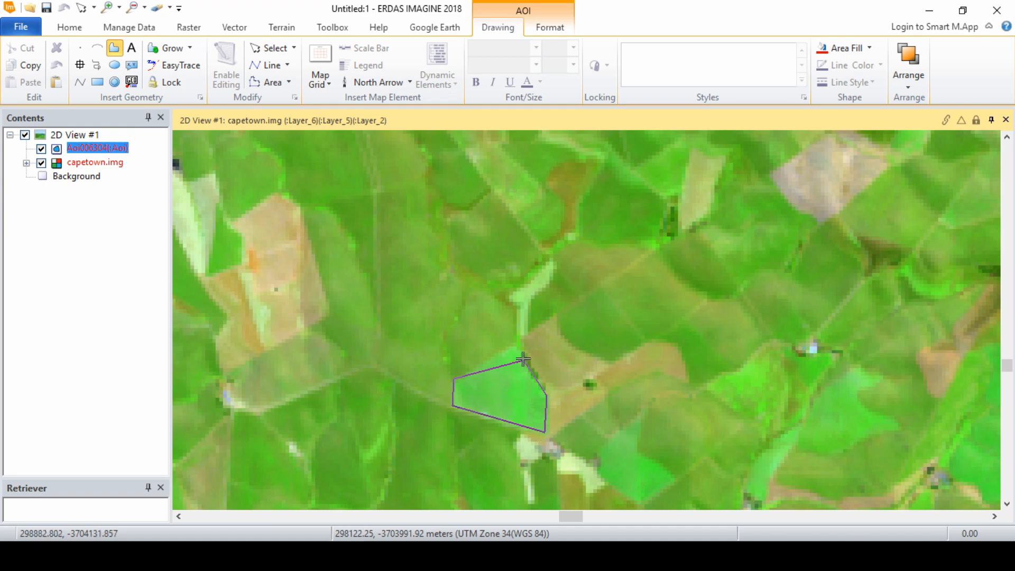
pyautogui.doubleClick(513, 344)
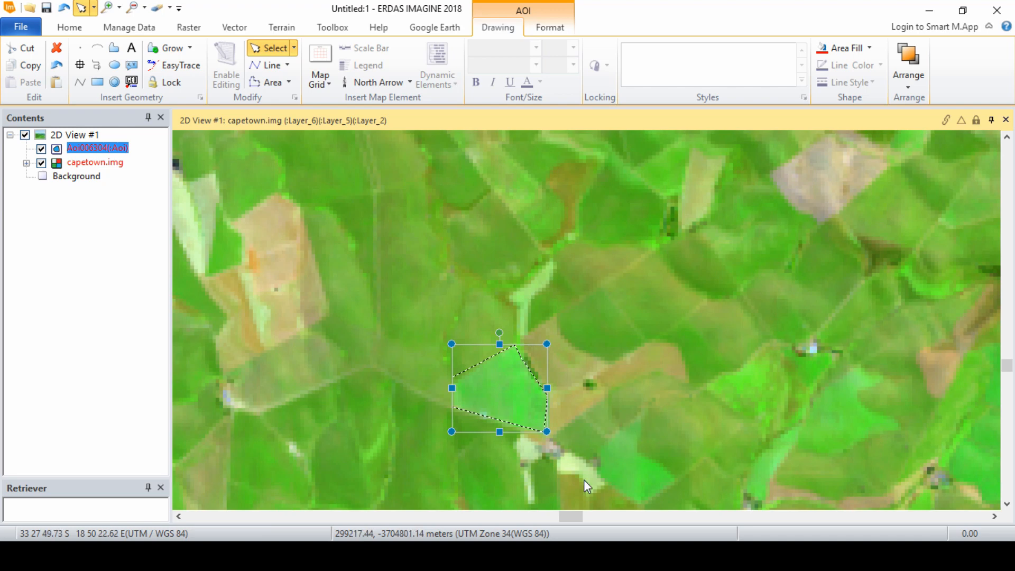
# Step: Create a signature from the green field AOI, name it Agriculture and color it chartreuse
pyautogui.moveTo(202, 285); pyautogui.dragTo(458, 236)
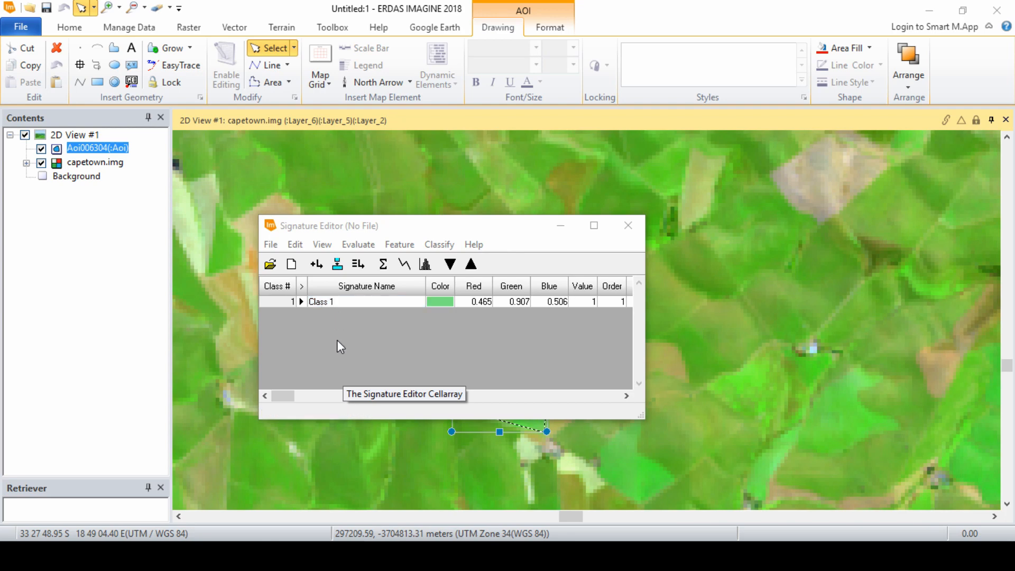
pyautogui.click(344, 302)
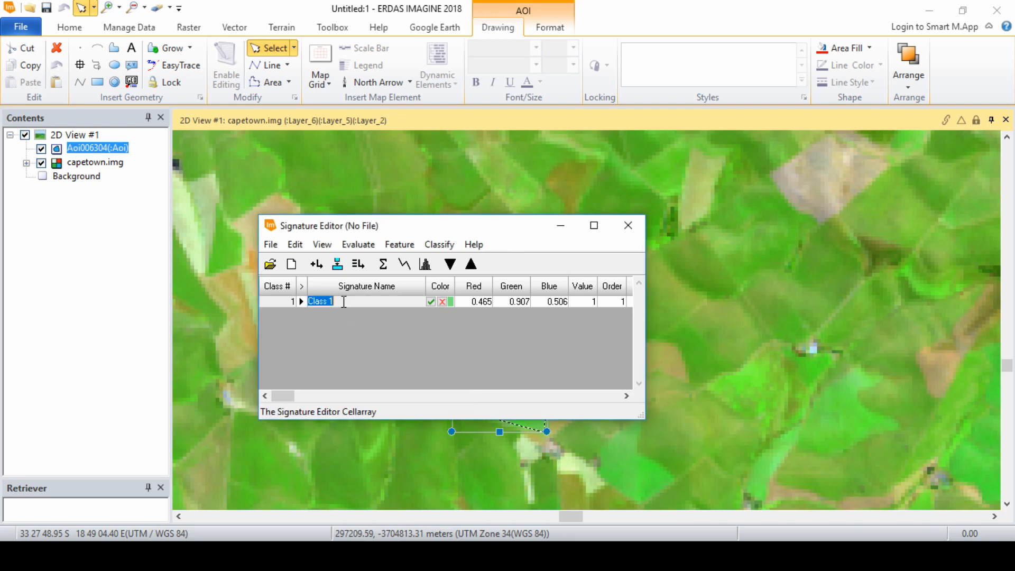
pyautogui.press('BackSpace')
pyautogui.click(306, 357)
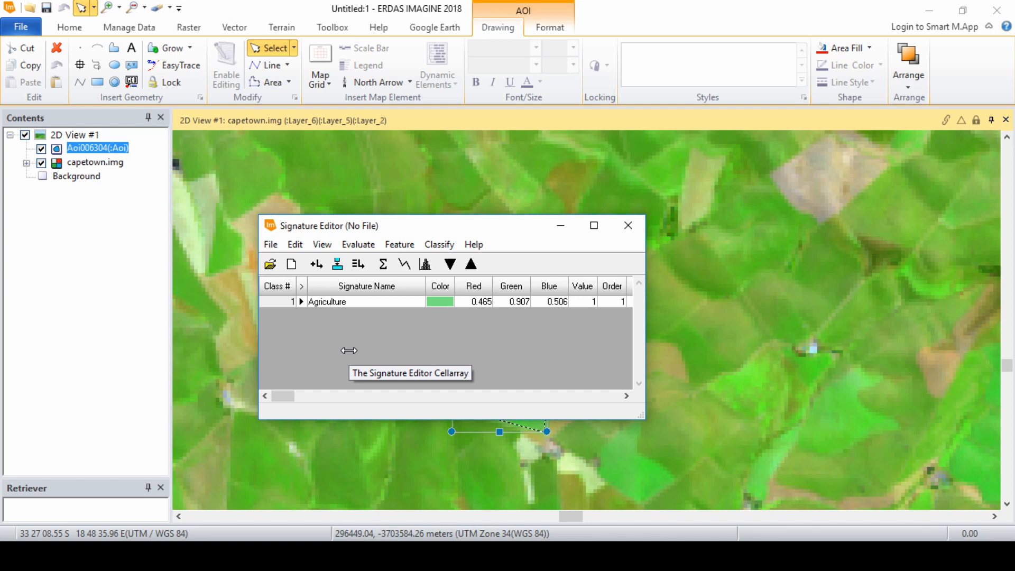
pyautogui.click(441, 301)
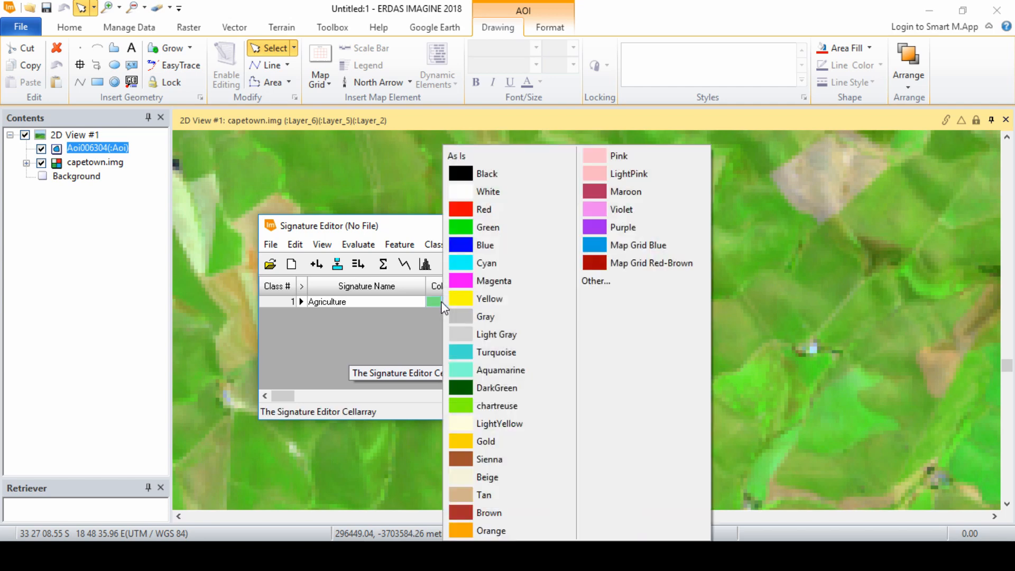
pyautogui.click(464, 409)
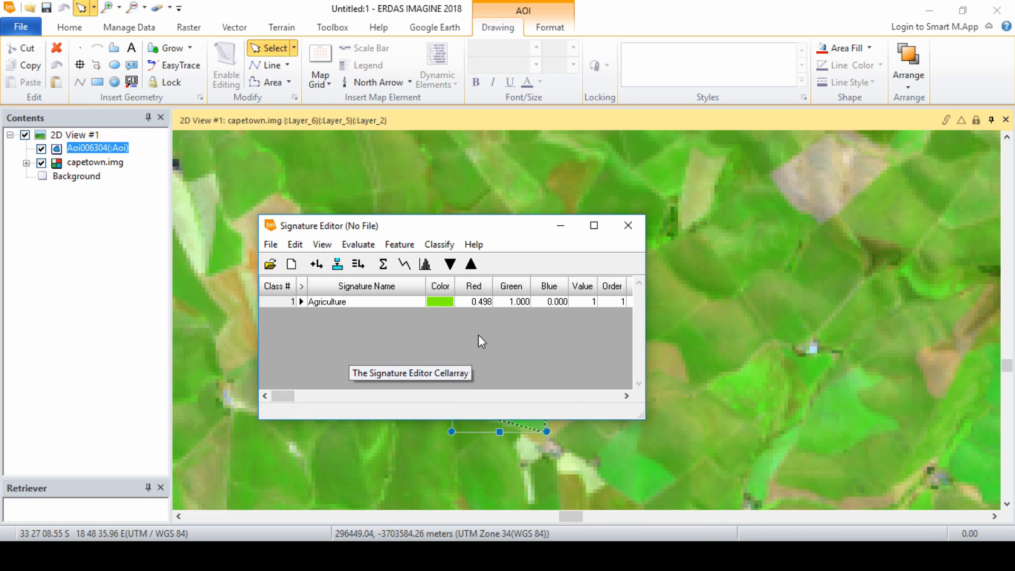
# Step: Outline the large brown fallow field northwest of the first AOI with a polygon on the AOI layer
pyautogui.moveTo(522, 223); pyautogui.dragTo(407, 162)
pyautogui.scroll(-5, 657, 236)
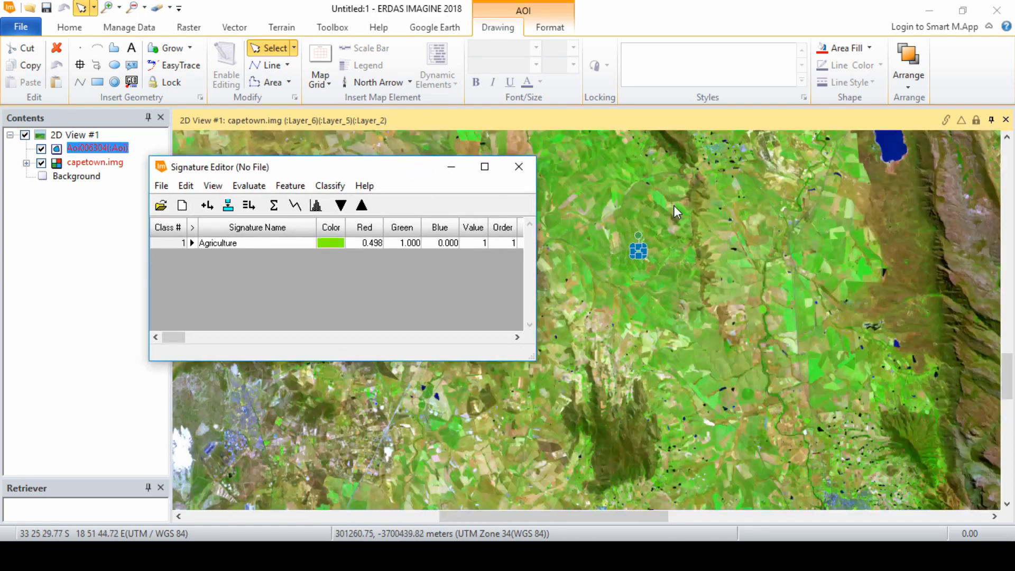
pyautogui.moveTo(534, 175); pyautogui.dragTo(661, 319)
pyautogui.scroll(1, 662, 319)
pyautogui.scroll(2, 661, 319)
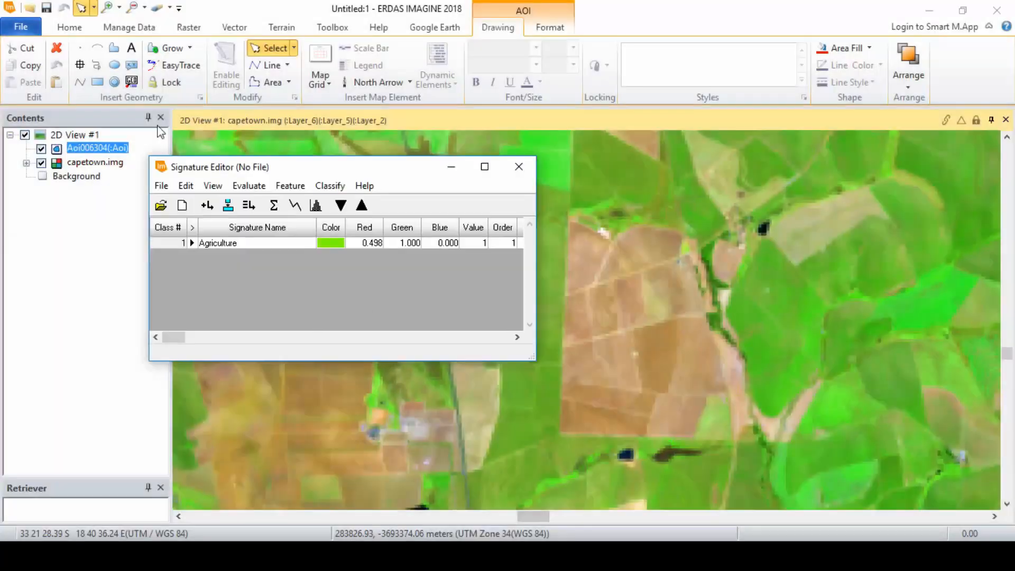
pyautogui.click(114, 48)
pyautogui.click(572, 222)
pyautogui.click(560, 431)
pyautogui.click(692, 433)
pyautogui.click(708, 394)
pyautogui.click(728, 392)
pyautogui.click(715, 332)
pyautogui.click(705, 328)
pyautogui.click(702, 308)
pyautogui.click(687, 273)
pyautogui.click(663, 254)
pyautogui.click(608, 251)
pyautogui.doubleClick(586, 238)
# Step: Create a signature from the brown field AOI, name it Fallow land and color it tan
pyautogui.hotkey('alt', 'Tab')
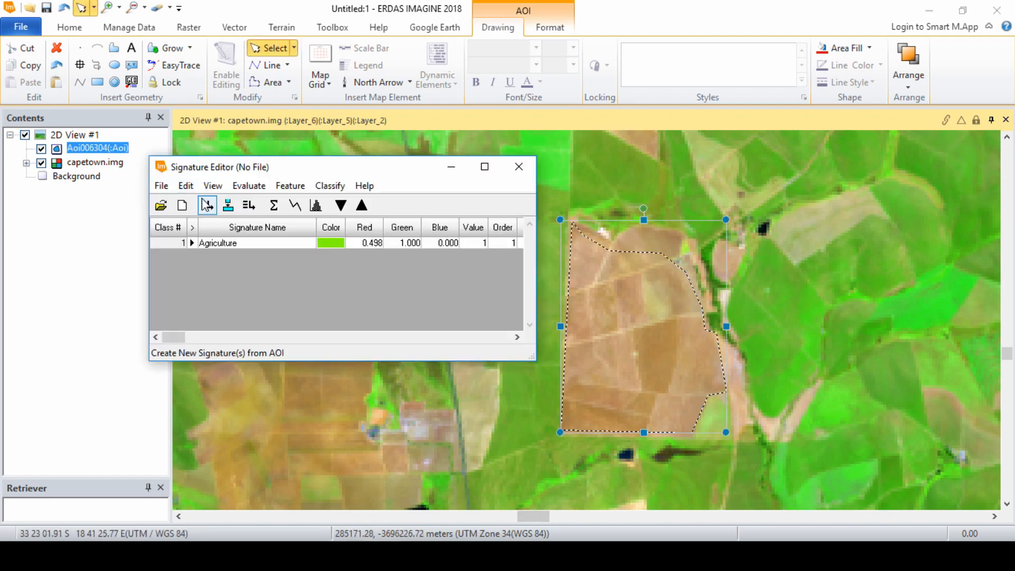
pyautogui.click(207, 205)
pyautogui.click(245, 254)
pyautogui.write('Fallow')
pyautogui.click(331, 254)
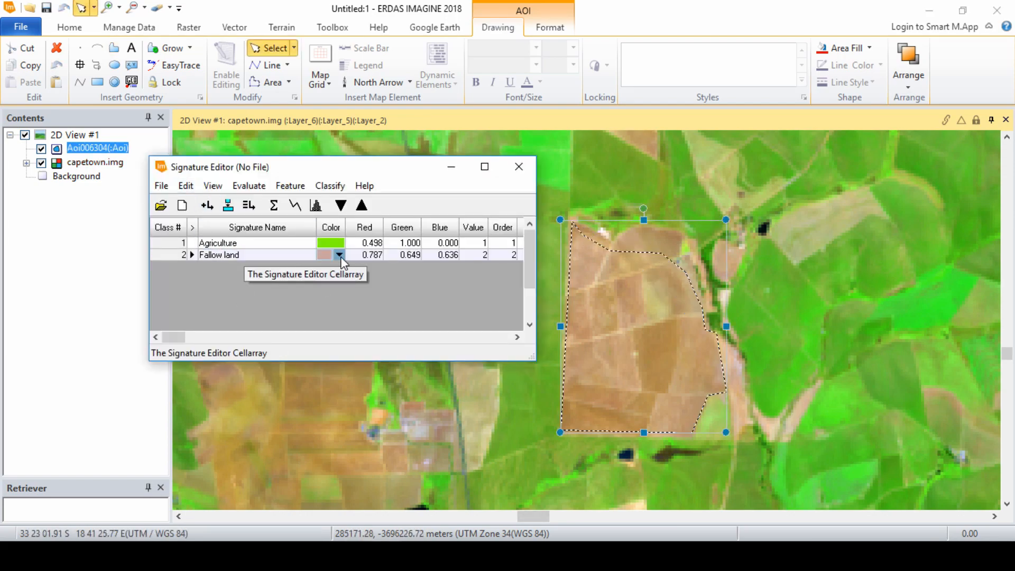
pyautogui.click(370, 495)
pyautogui.click(561, 357)
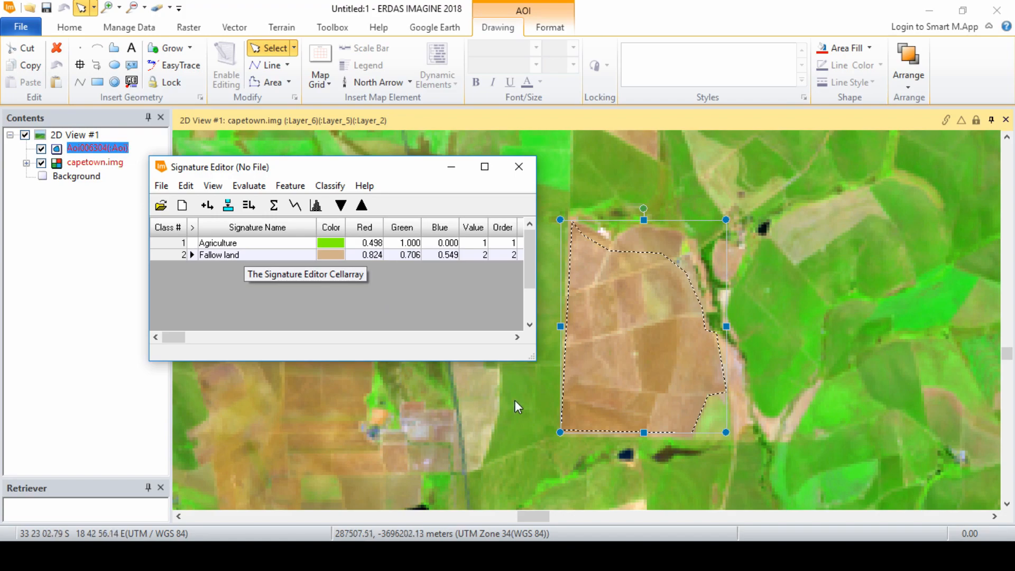
# Step: Start the legacy Inquire cursor and place its crosshair on the purple built-up area at about 33 58 9 S, 18 37 59 E
pyautogui.scroll(-5, 310, 300)
pyautogui.scroll(10, 318, 309)
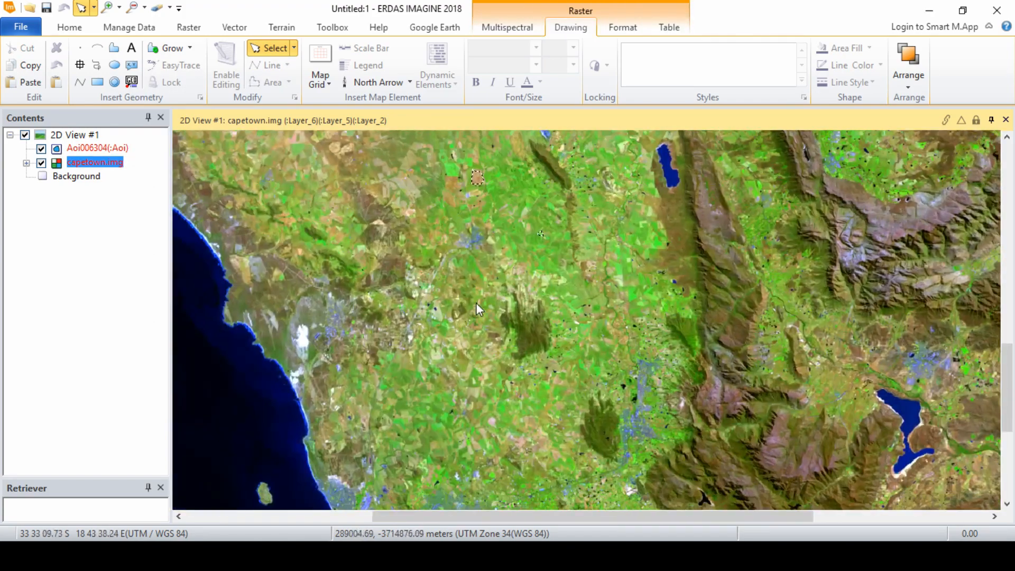
pyautogui.scroll(-2, 439, 328)
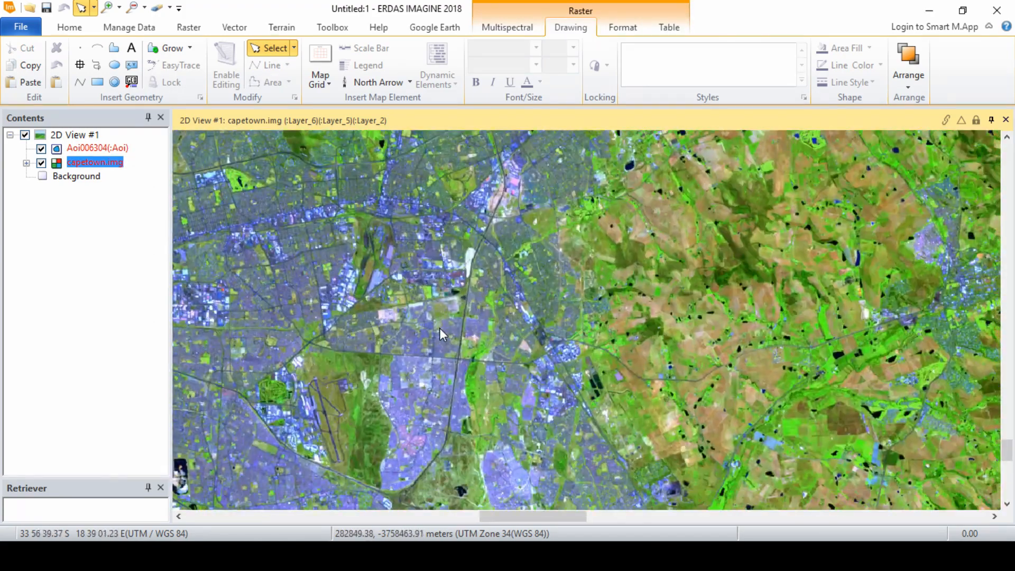
pyautogui.click(67, 31)
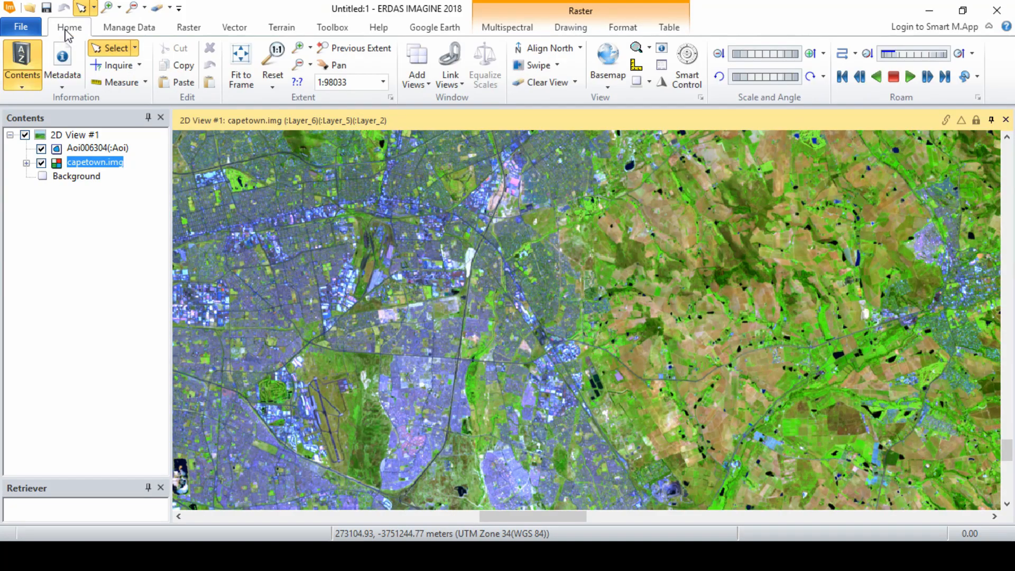
pyautogui.click(140, 65)
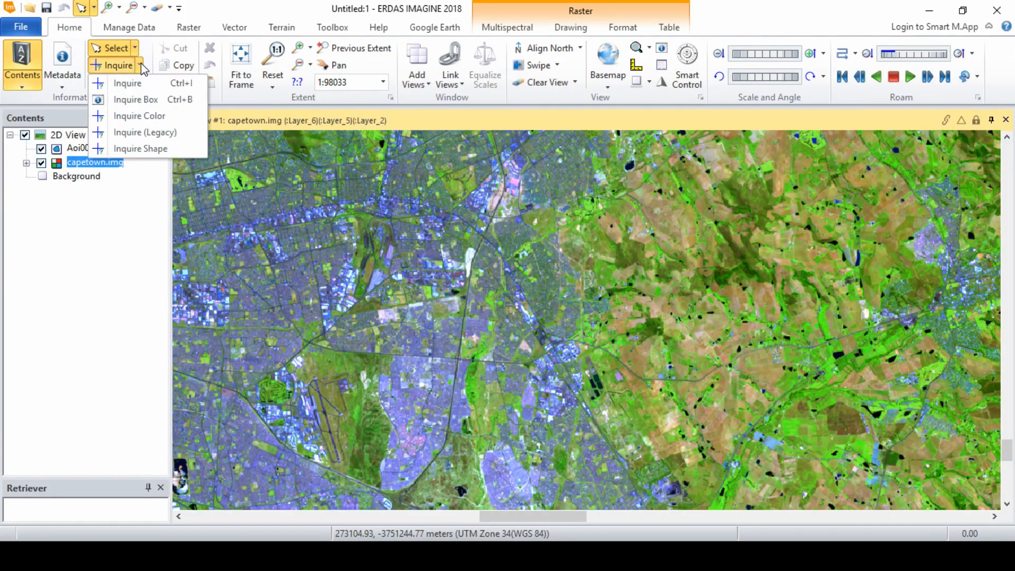
pyautogui.click(178, 138)
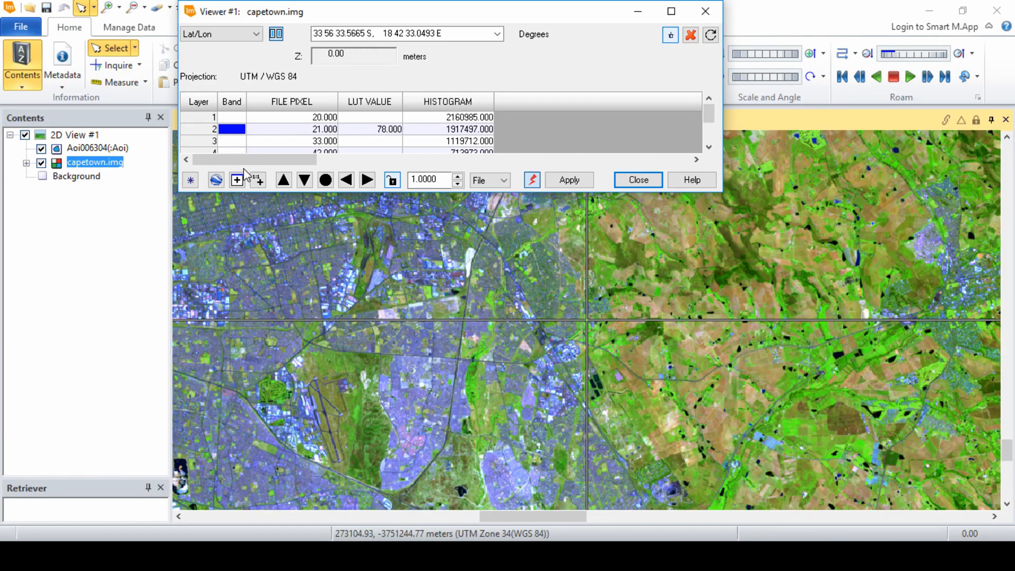
pyautogui.moveTo(587, 320); pyautogui.dragTo(398, 404)
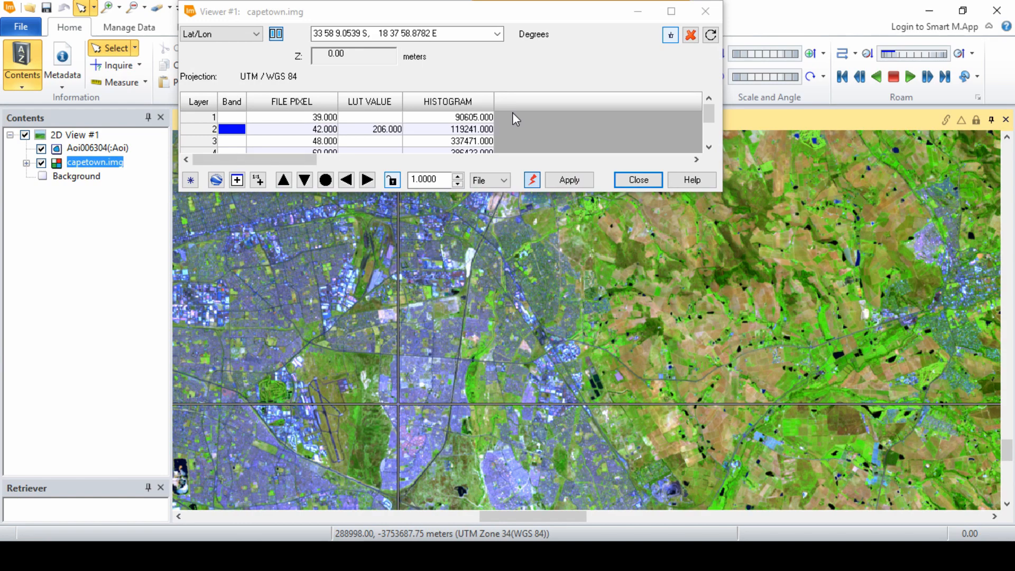
pyautogui.moveTo(348, 11); pyautogui.dragTo(634, 125)
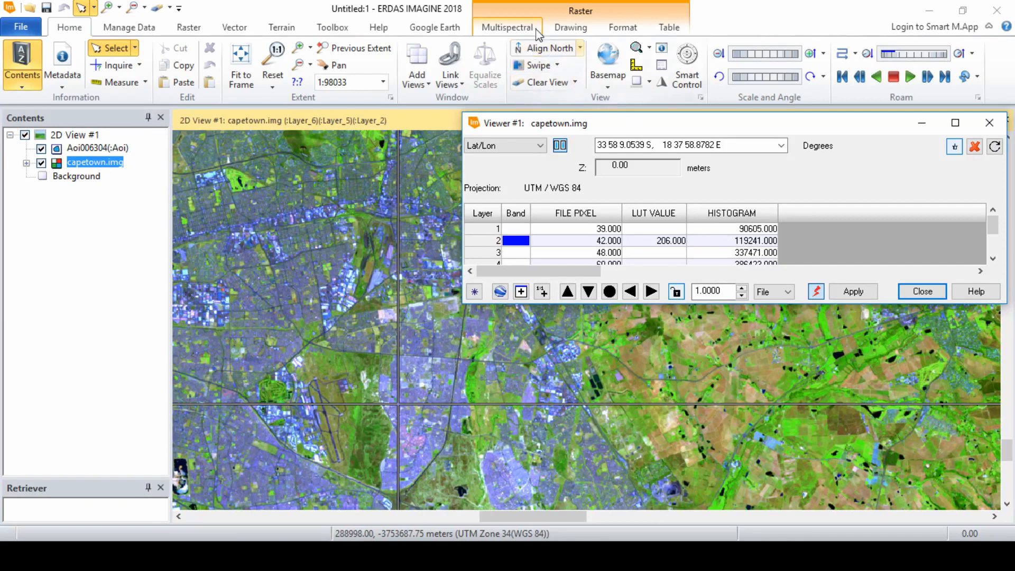
# Step: Open the Region Growing Properties and grow an AOI region at the Inquire cursor with a spectral Euclidean distance of 25
pyautogui.click(570, 27)
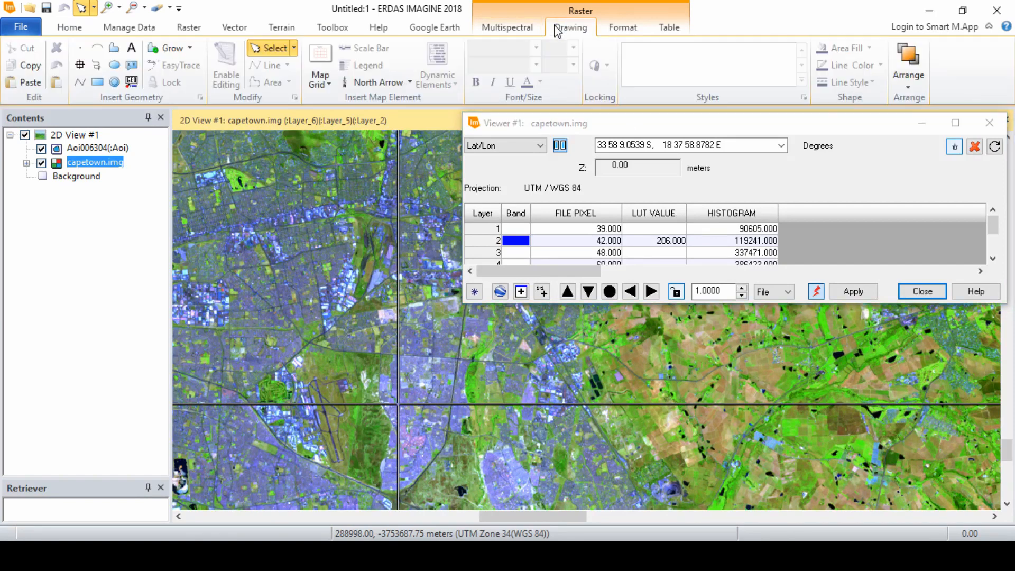
pyautogui.click(189, 48)
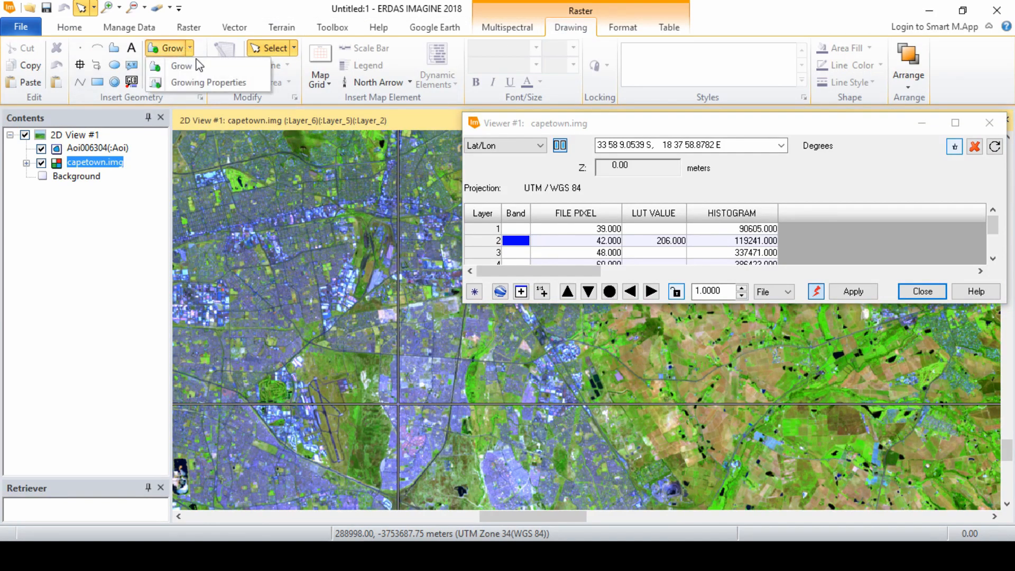
pyautogui.click(245, 84)
pyautogui.moveTo(443, 242); pyautogui.dragTo(410, 215)
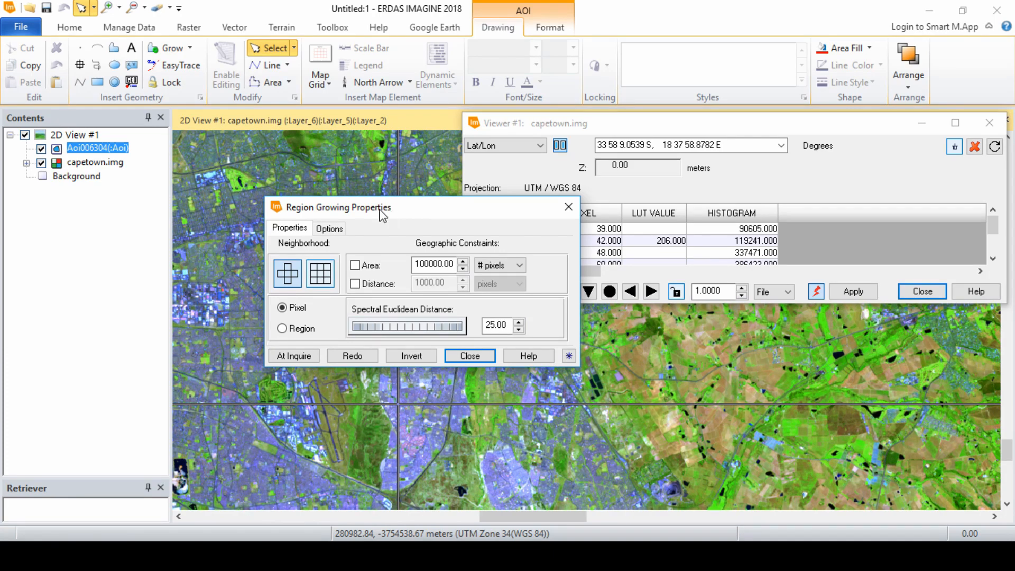
pyautogui.click(291, 355)
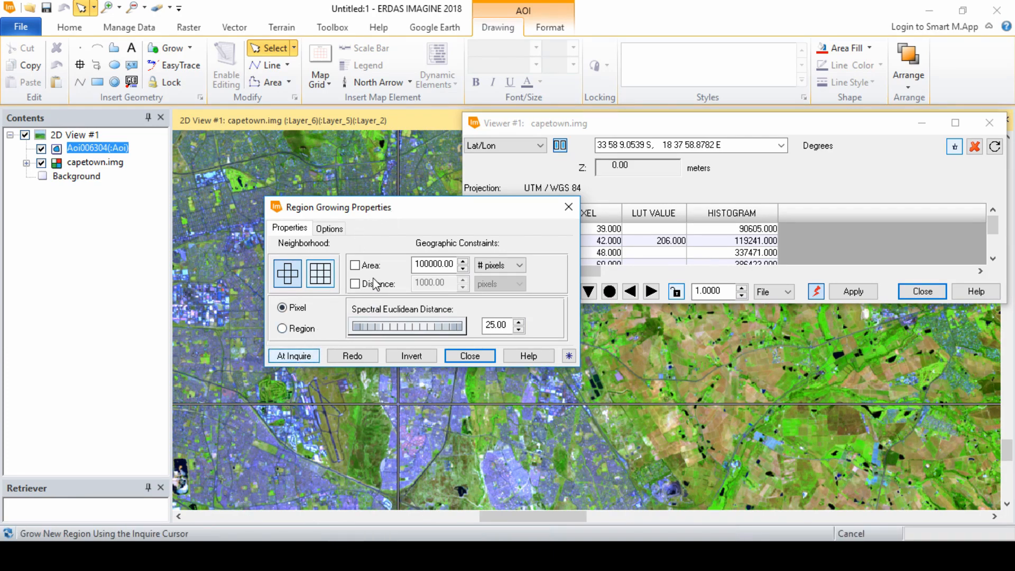
pyautogui.moveTo(414, 216); pyautogui.dragTo(235, 139)
pyautogui.scroll(4, 398, 389)
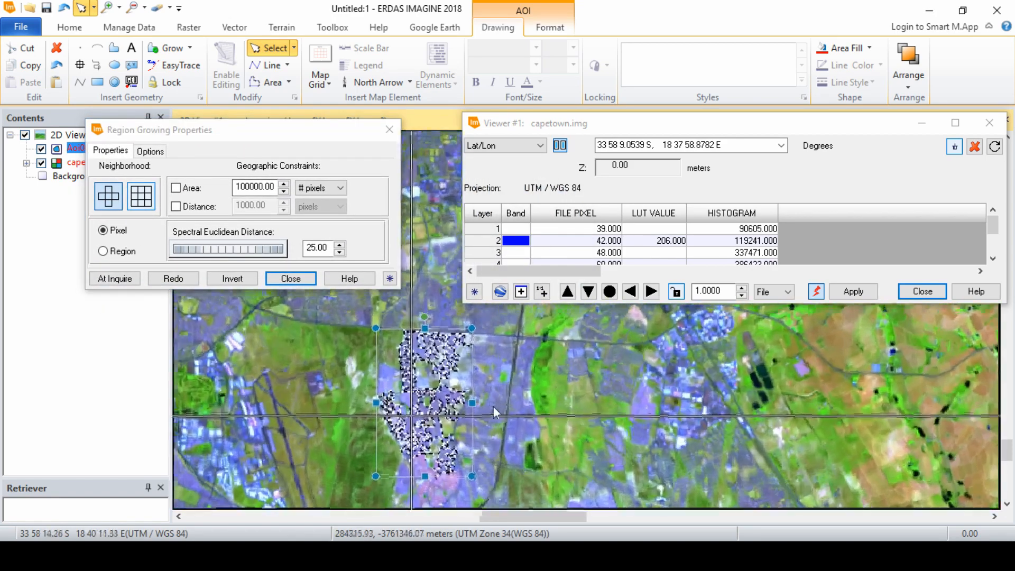
pyautogui.scroll(2, 479, 390)
pyautogui.scroll(1, 480, 385)
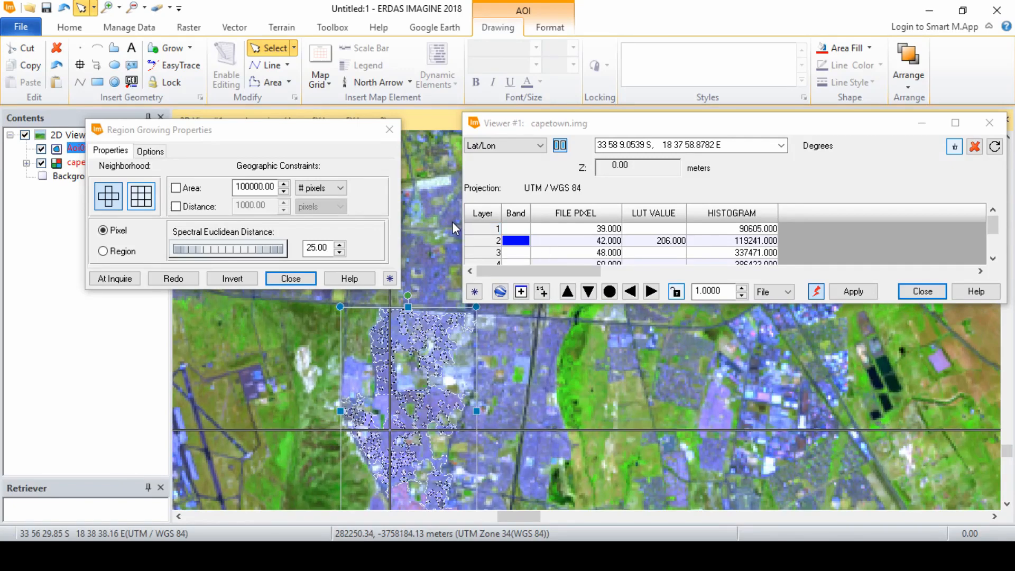
# Step: Try regrowing the built-up region with a spectral Euclidean distance of 10
pyautogui.click(317, 248)
pyautogui.write('10')
pyautogui.click(172, 278)
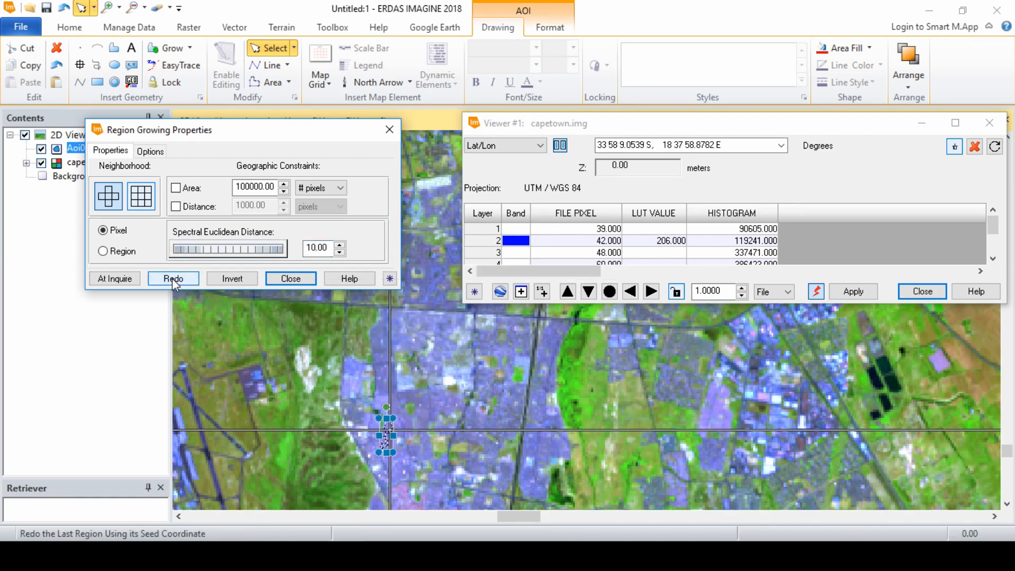
# Step: Set the spectral Euclidean distance to 25 and regrow the built-up region from the same seed
pyautogui.click(318, 248)
pyautogui.press('BackSpace')
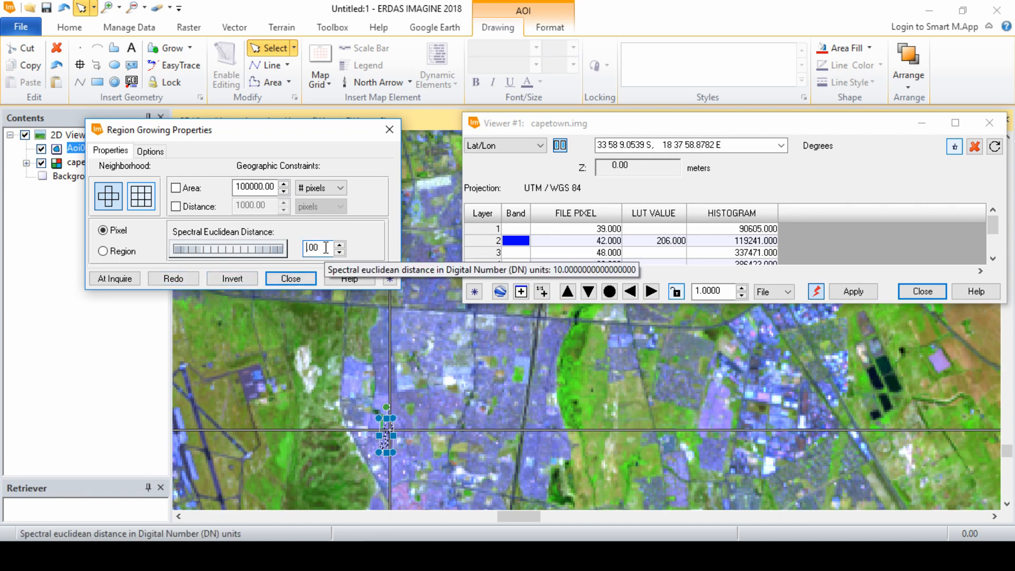
pyautogui.write('25')
pyautogui.click(175, 278)
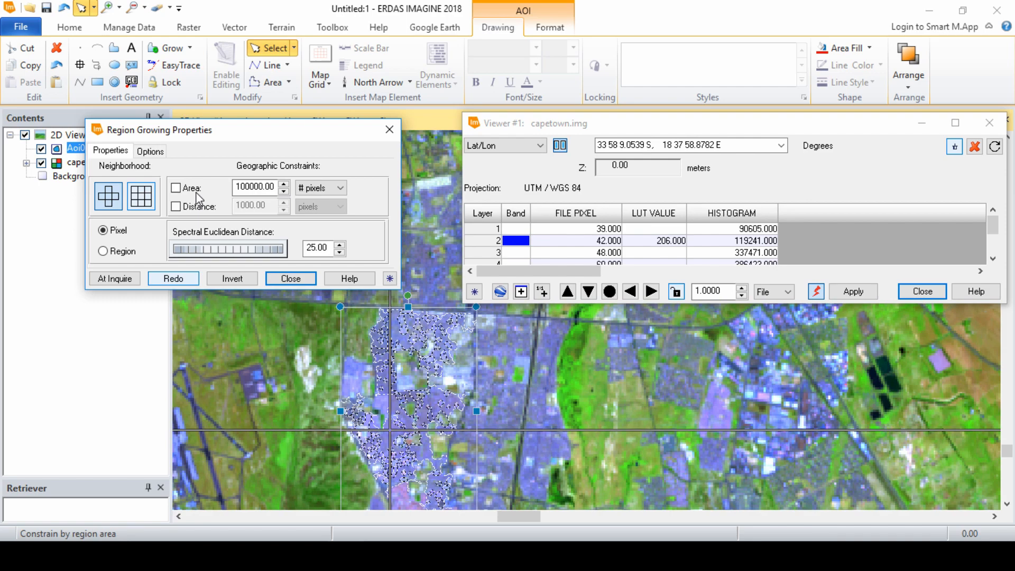
# Step: Regrow the region without island polygons, and once more with island polygons included
pyautogui.click(156, 154)
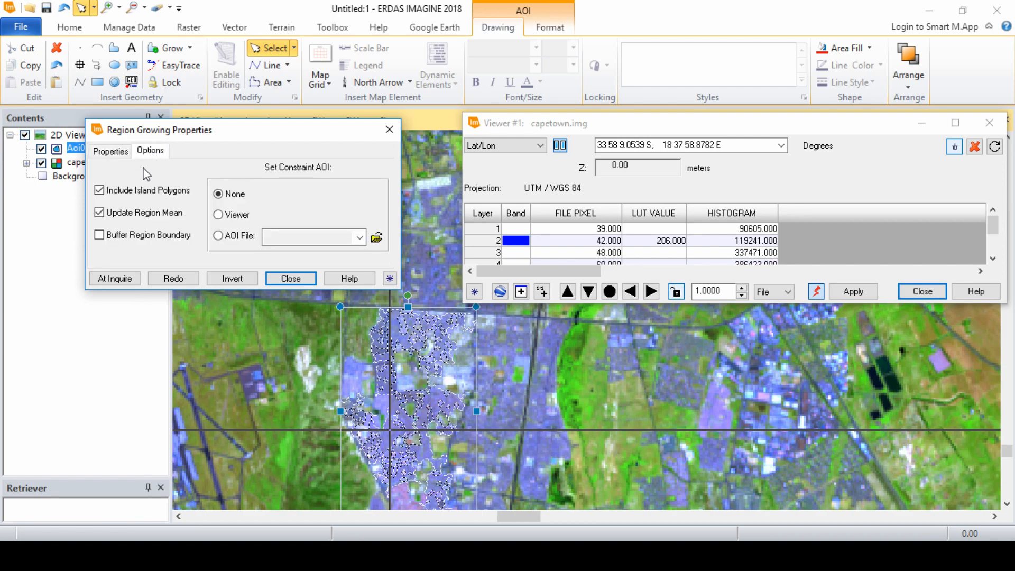
pyautogui.click(173, 280)
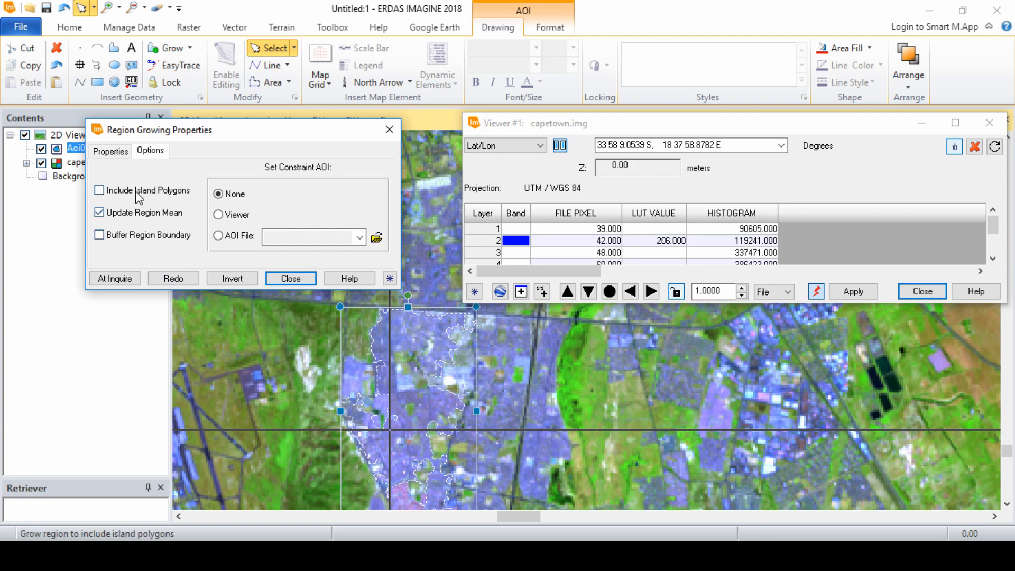
pyautogui.click(173, 277)
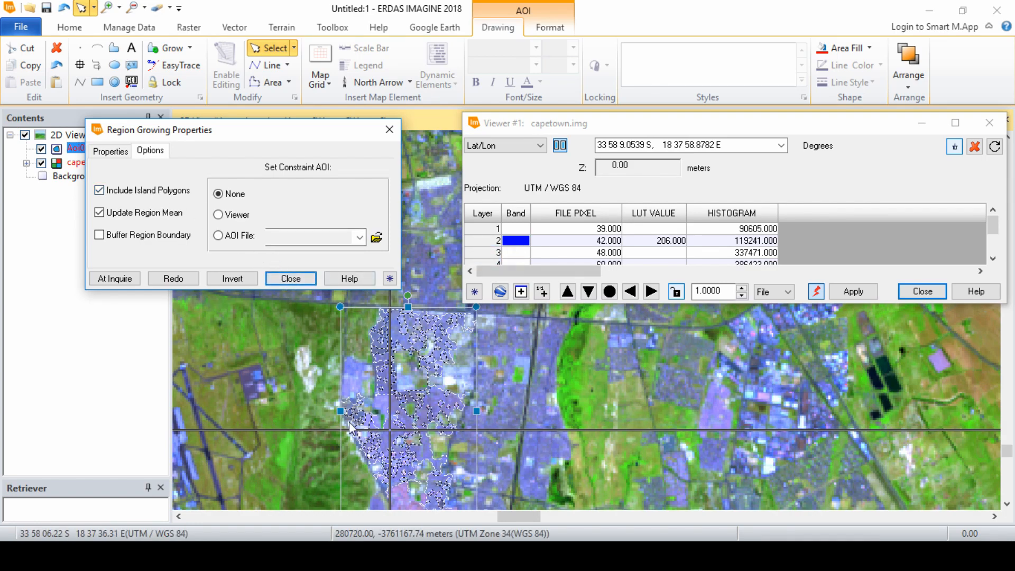
# Step: Create a signature from the grown region in the Signature Editor, name it Built-up Areas and choose a color for it
pyautogui.click(363, 553)
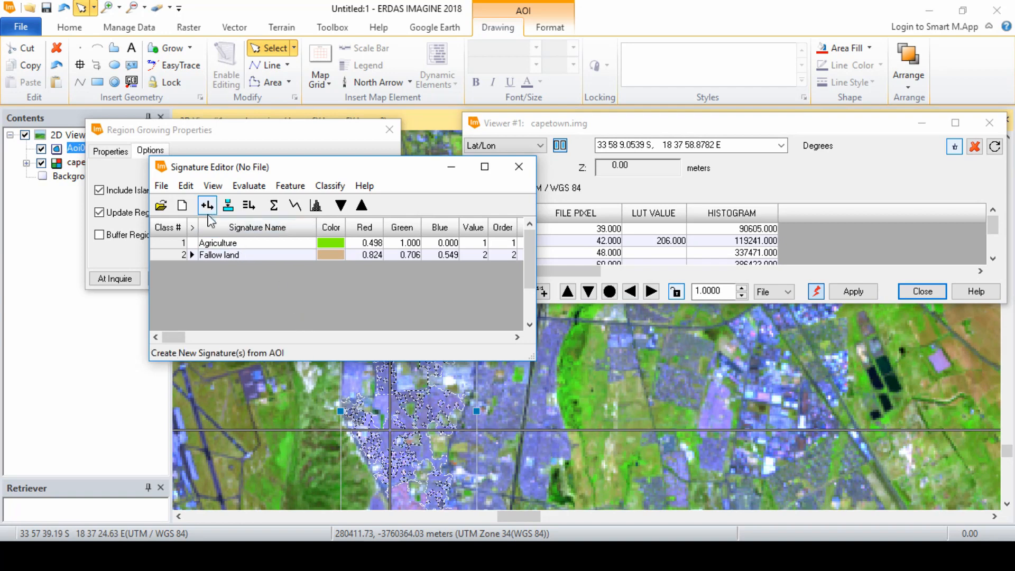
pyautogui.click(206, 203)
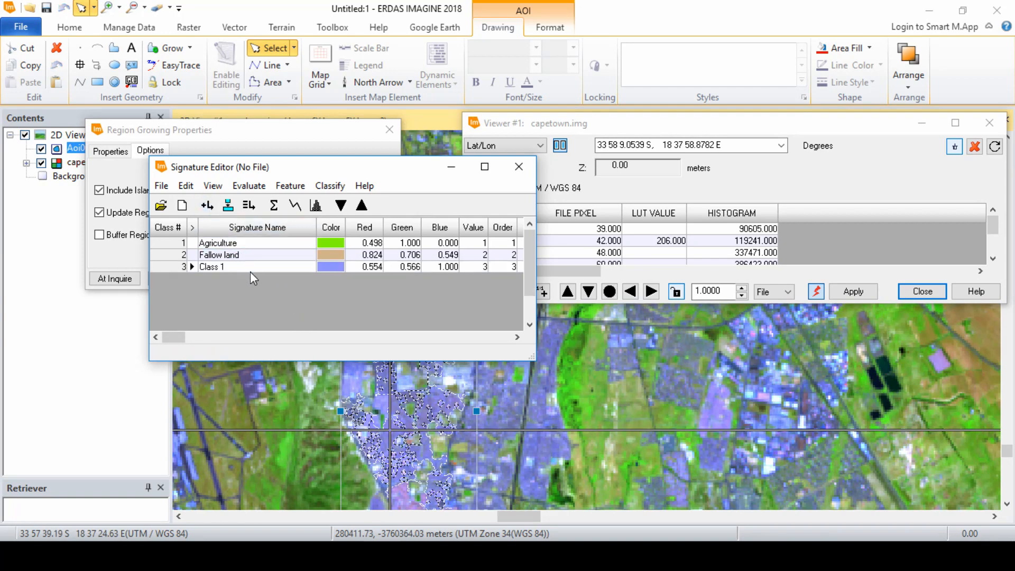
pyautogui.click(246, 265)
pyautogui.write('Built-up Areas')
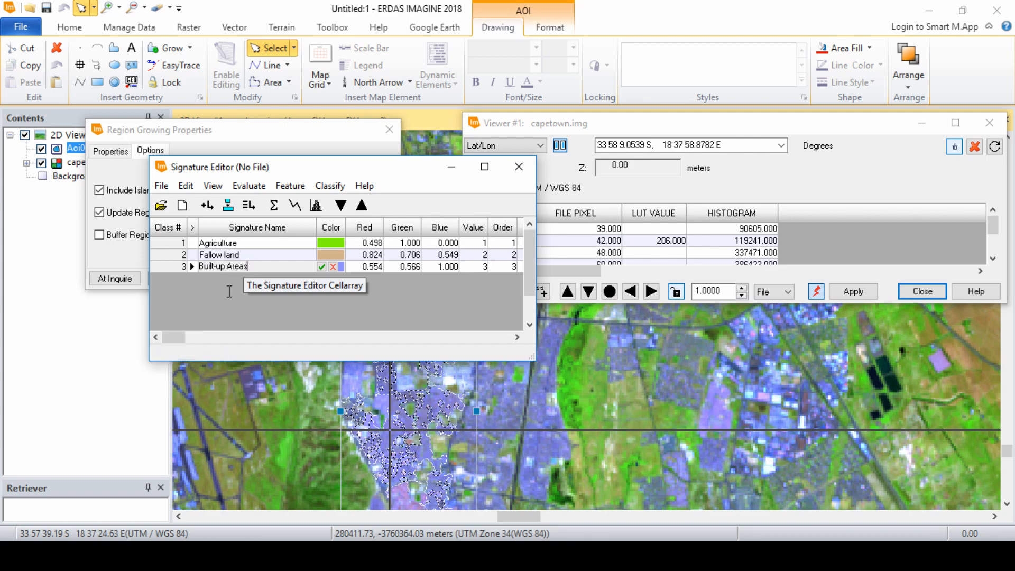
pyautogui.press('Return')
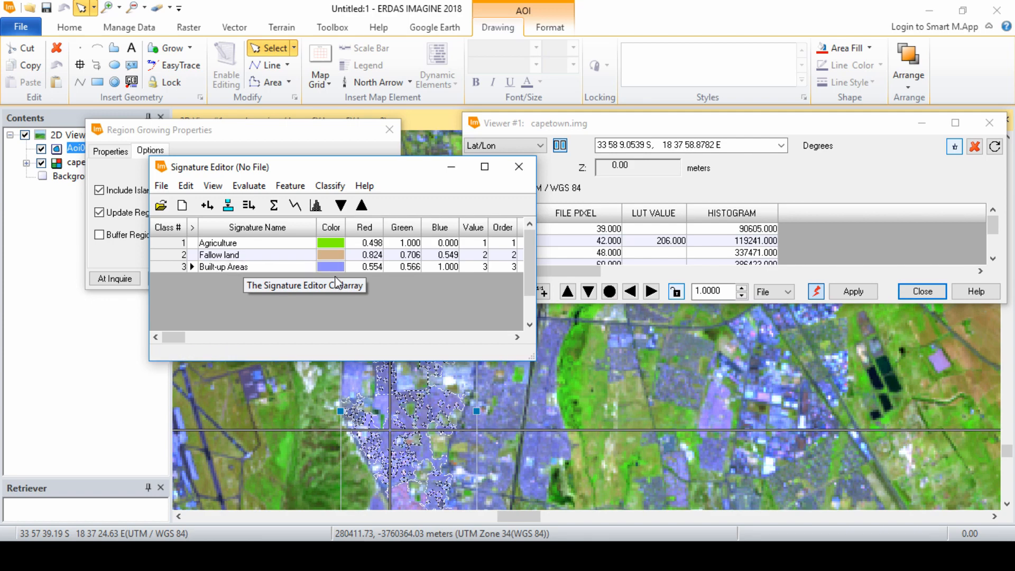
pyautogui.click(336, 266)
pyautogui.click(353, 296)
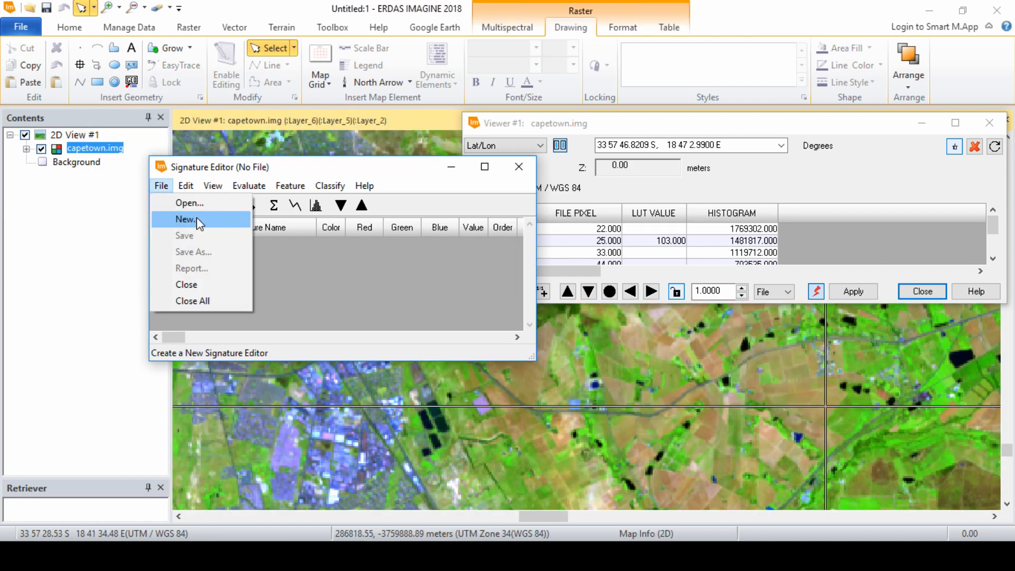
# Step: Load the capetown_signatures.sig file into the Signature Editor in replace mode and display its AOI layer over the image
pyautogui.click(192, 200)
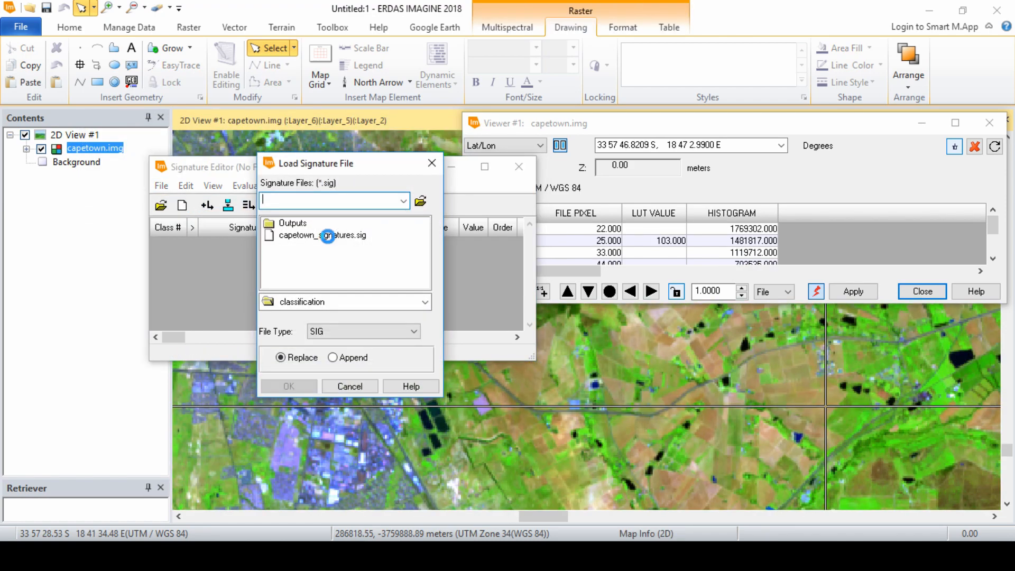
pyautogui.click(325, 235)
pyautogui.click(290, 386)
pyautogui.moveTo(532, 358); pyautogui.dragTo(552, 406)
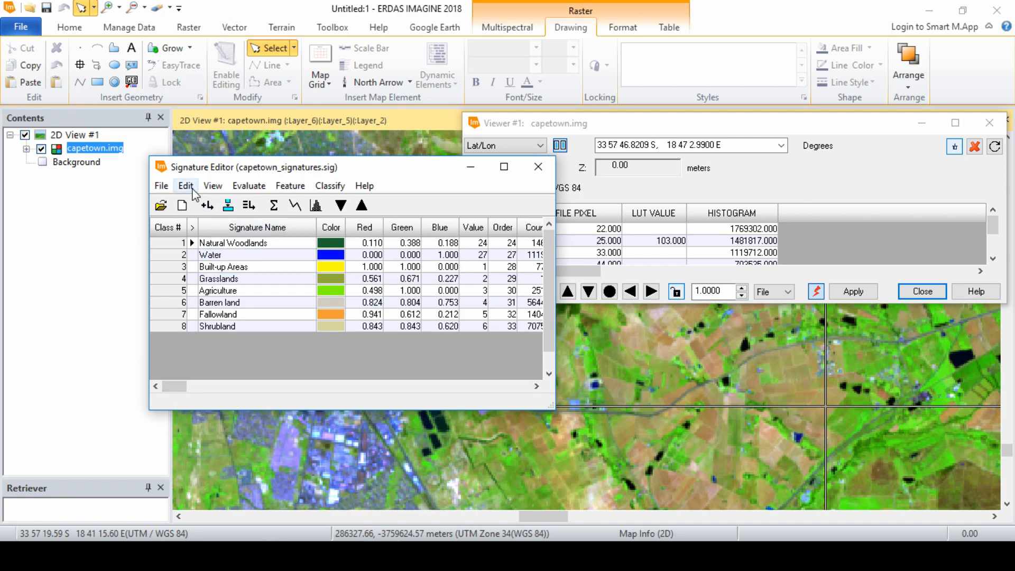
pyautogui.click(213, 186)
pyautogui.click(222, 201)
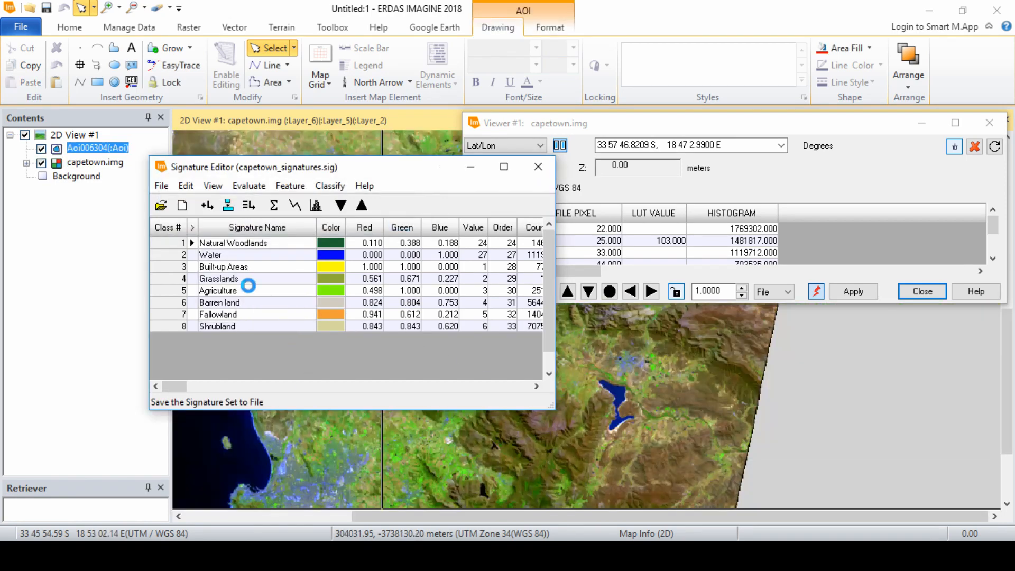
# Step: Save the AOI layer as an AOI file named capetown in the Outputs folder
pyautogui.click(86, 148)
pyautogui.rightClick(86, 148)
pyautogui.click(154, 224)
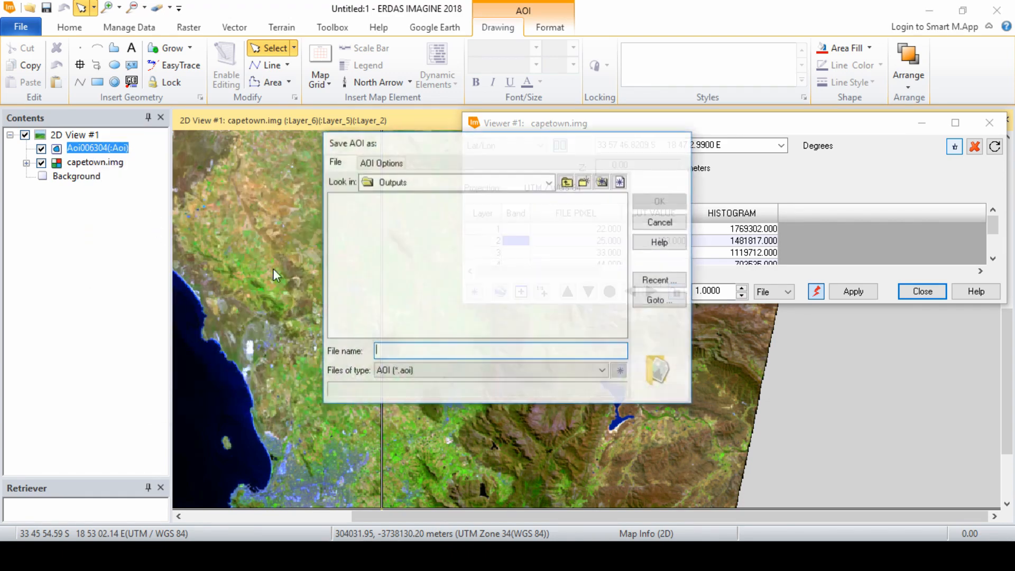
pyautogui.click(422, 346)
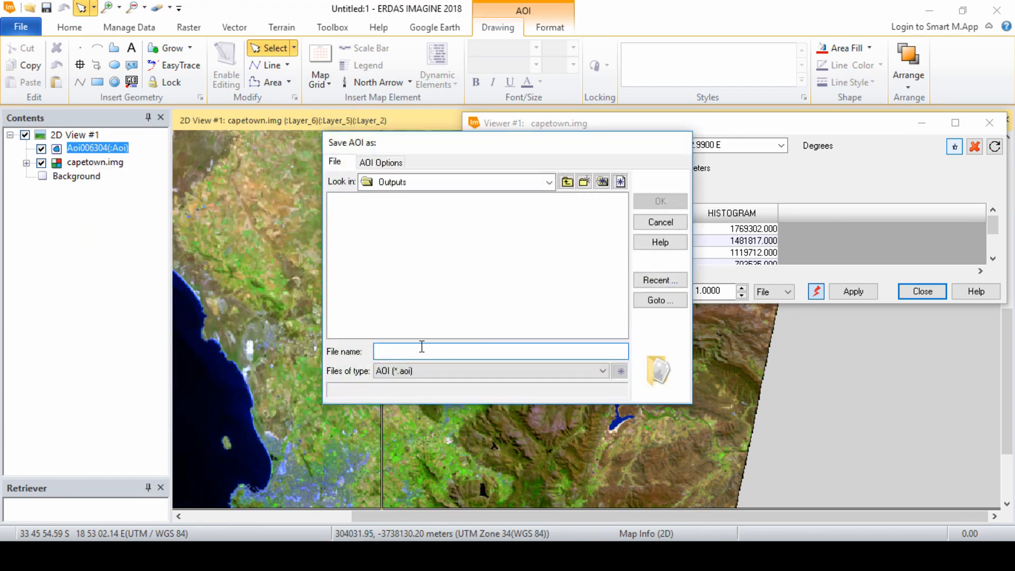
pyautogui.write('capet')
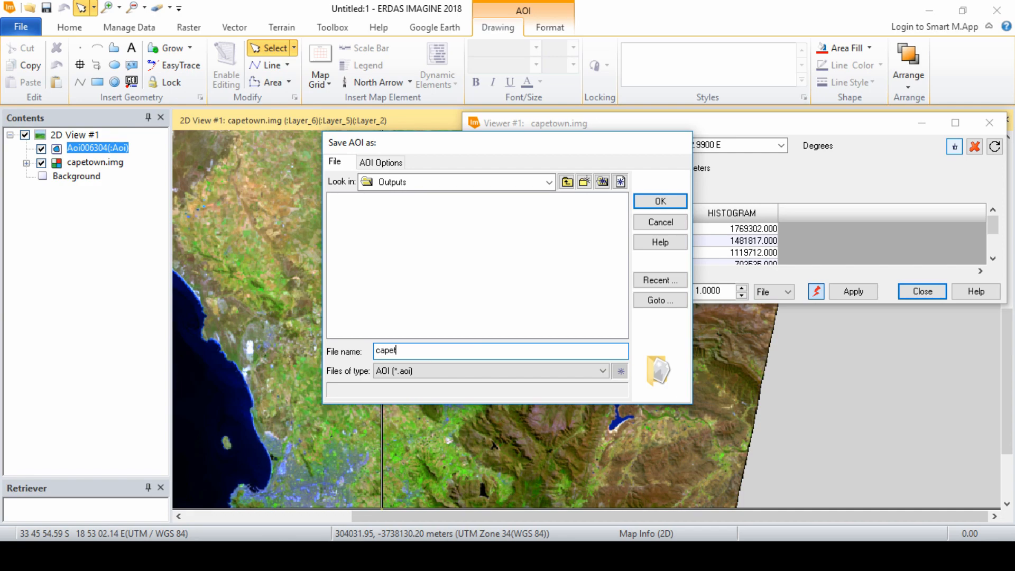
pyautogui.write('own')
pyautogui.press('Return')
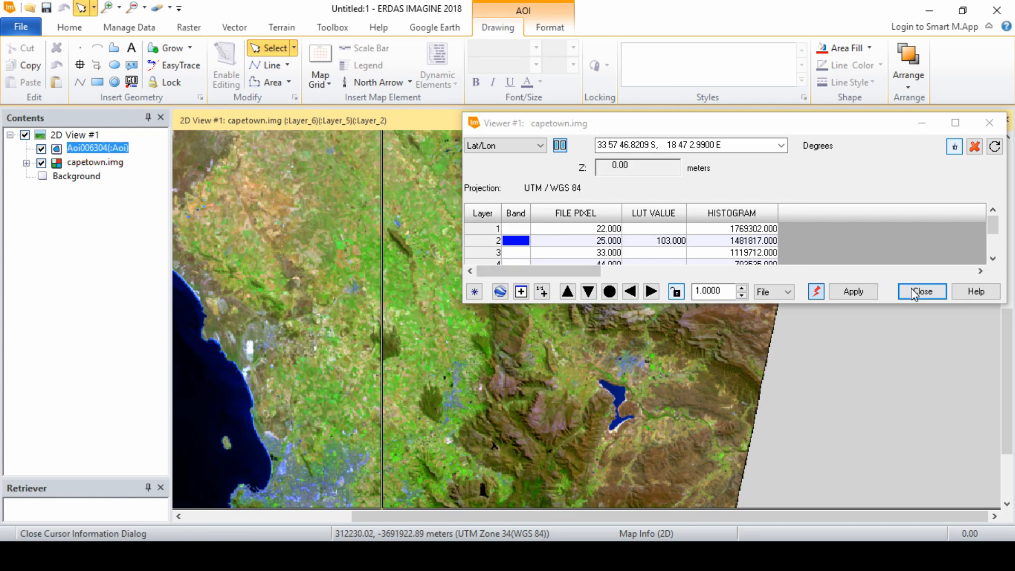
# Step: Close the Inquire cursor and place the Signature Editor in the middle of the image view
pyautogui.click(927, 294)
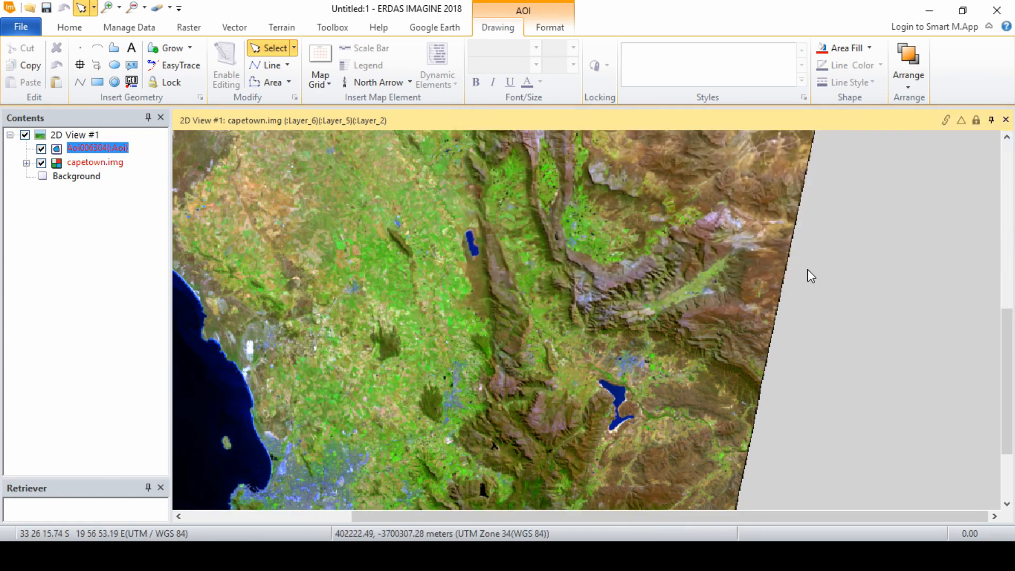
pyautogui.moveTo(459, 253); pyautogui.dragTo(497, 259)
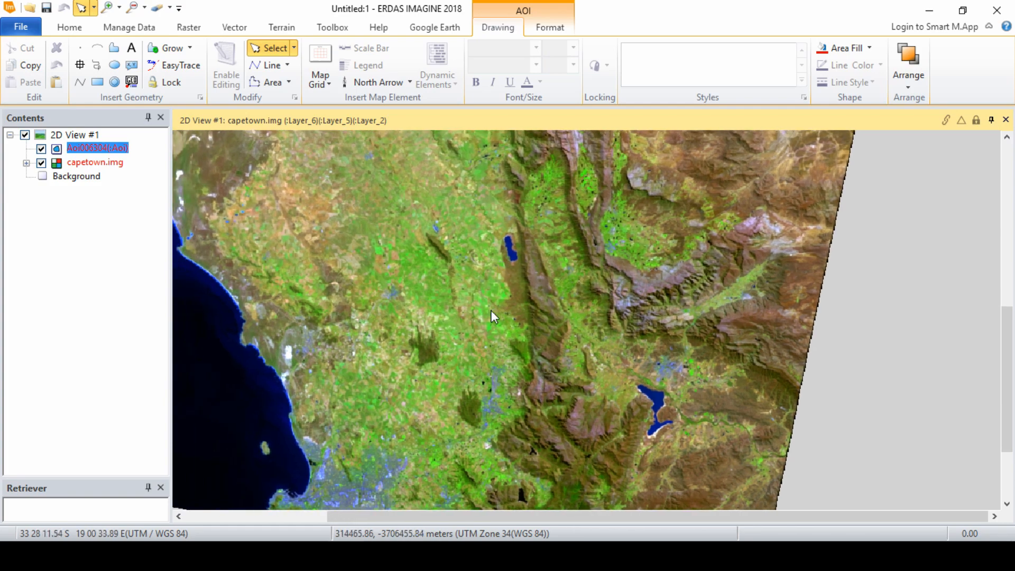
pyautogui.moveTo(407, 181); pyautogui.dragTo(536, 201)
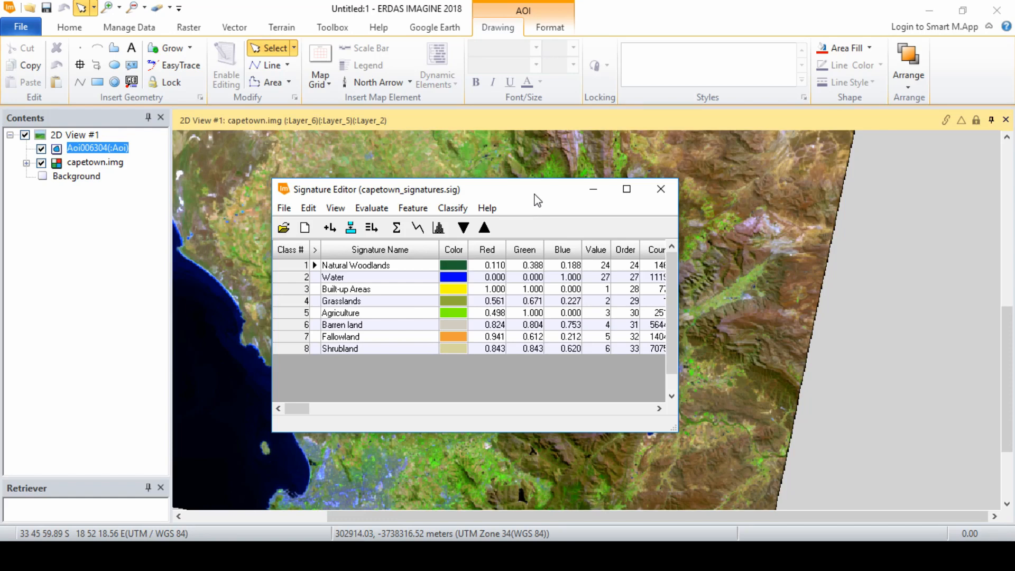